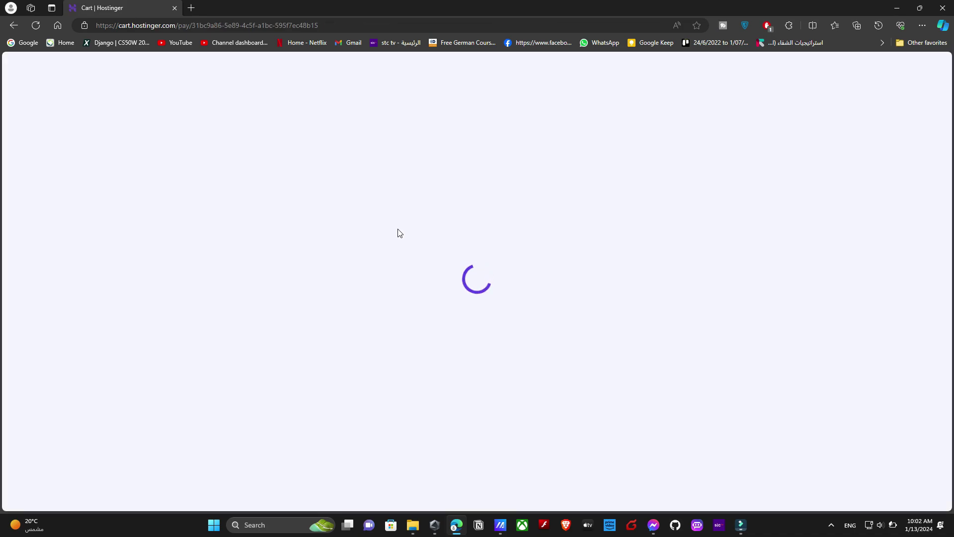
Apply the ANILAGARWAL coupon, cutting the Business Web Hosting total from $53.88 to $48.49
scroll(510, 241, "down", 8)
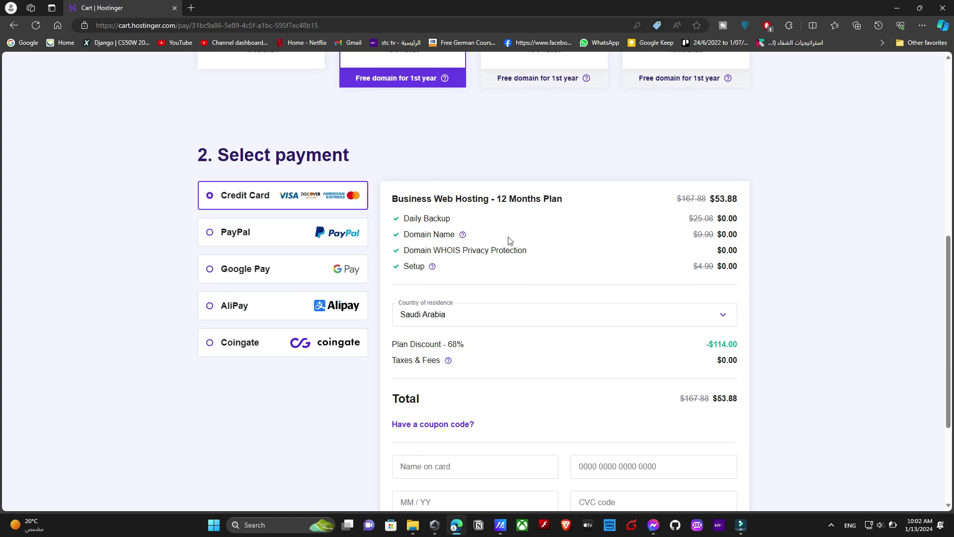
scroll(509, 241, "down", 1)
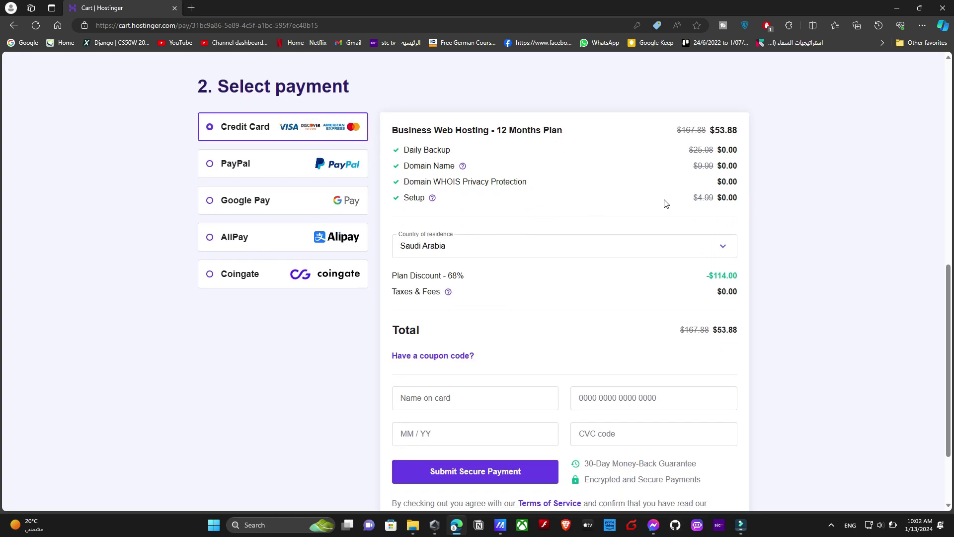
mouse_move(729, 133)
left_mouse_down()
mouse_move(707, 133)
mouse_move(715, 132)
left_mouse_up()
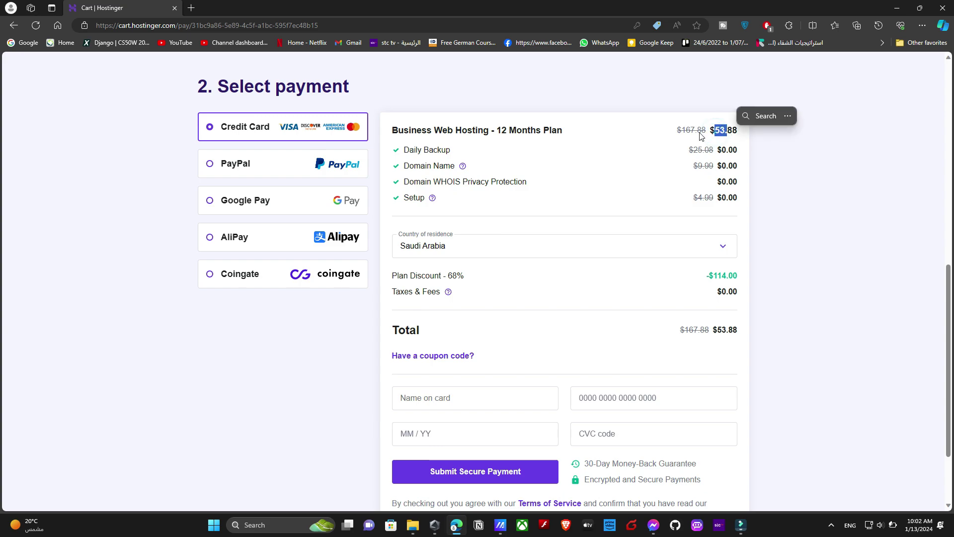
left_click(657, 25)
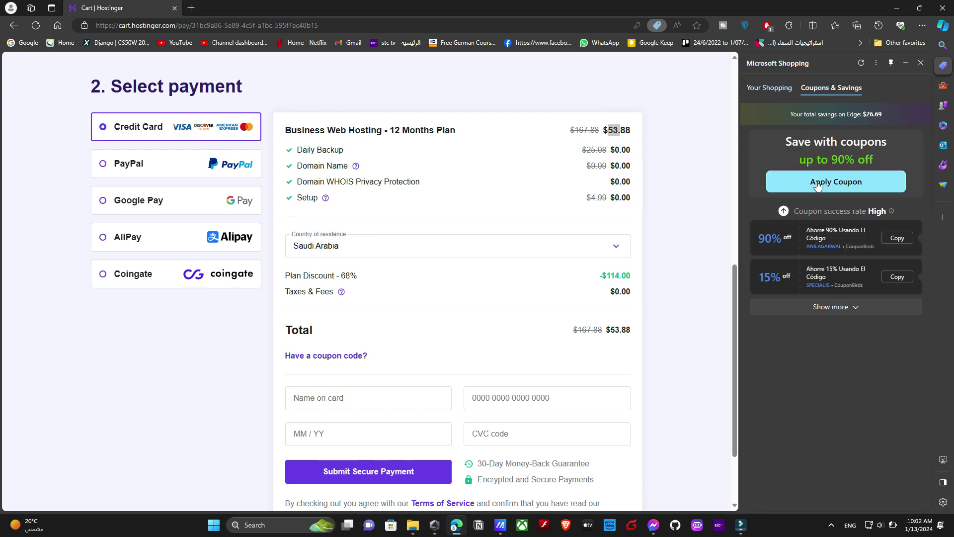
left_click(828, 186)
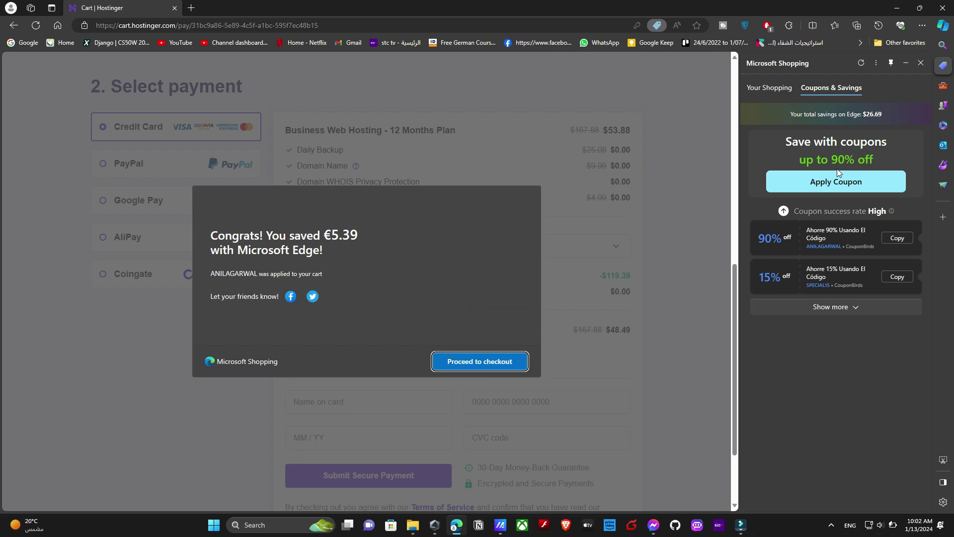
left_click(480, 362)
left_click_drag(610, 330, 629, 335)
Autofill the name on card, card number and security code from the saved card
left_click(541, 323)
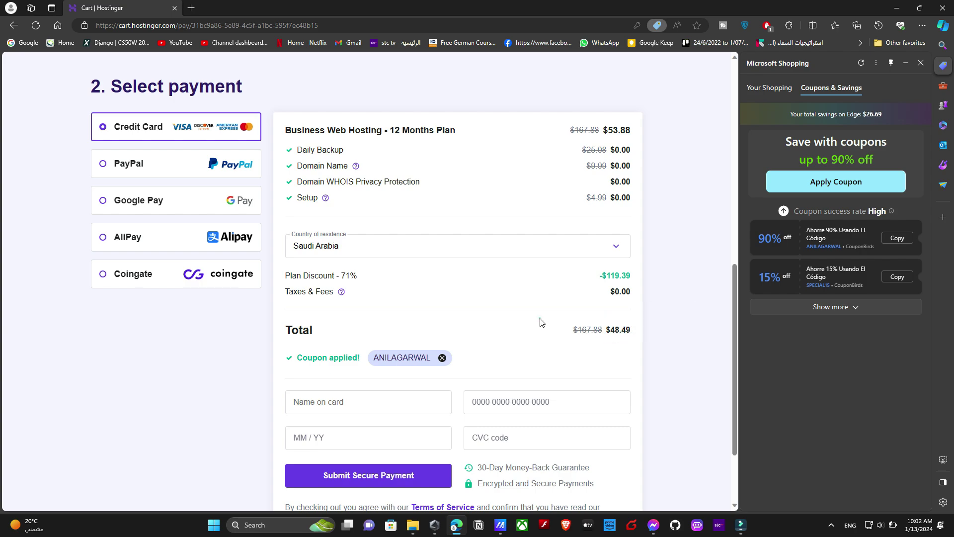
scroll(542, 322, "down", 3)
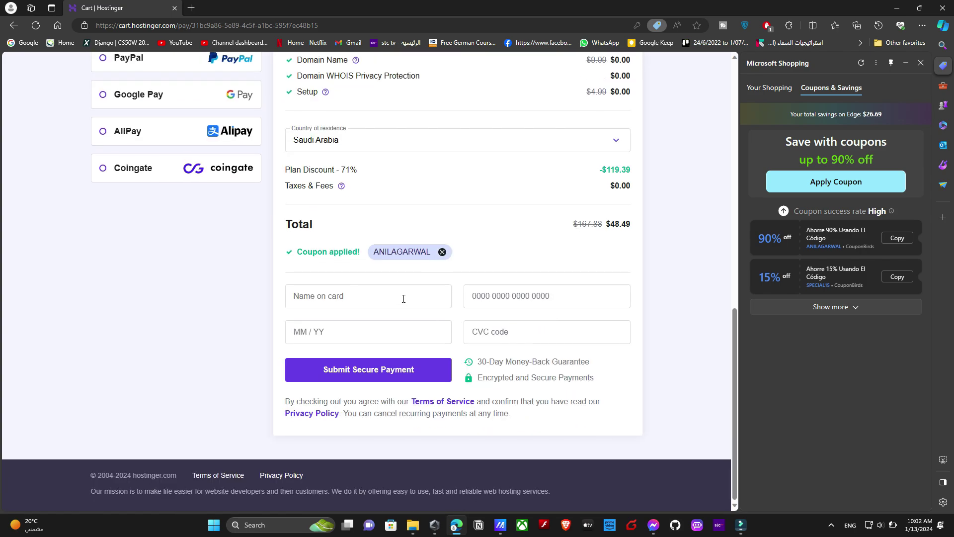
left_click(404, 298)
left_click(343, 320)
left_click(546, 296)
left_click(522, 319)
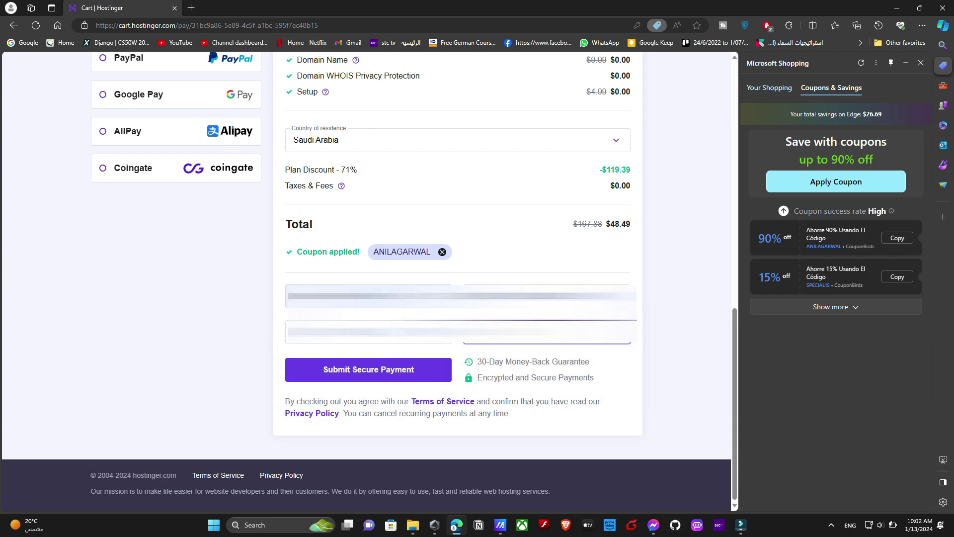
Submit the $48.49 card payment and confirm it with the bank verification code
left_click(376, 368)
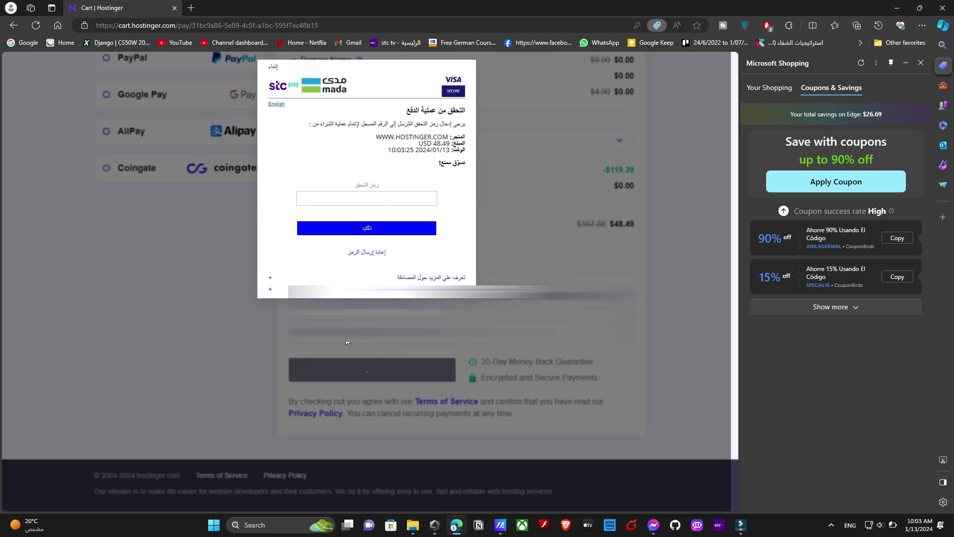
left_click(332, 204)
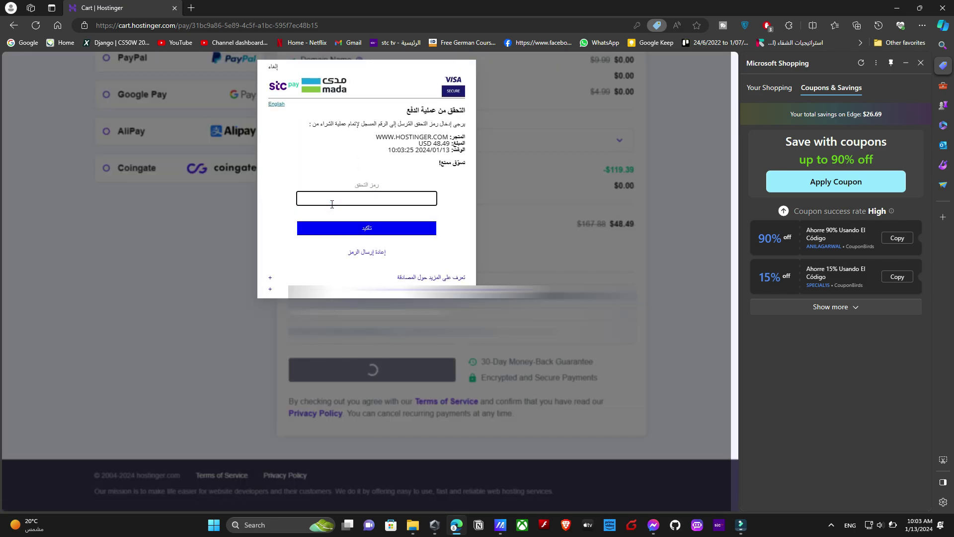
left_click(348, 228)
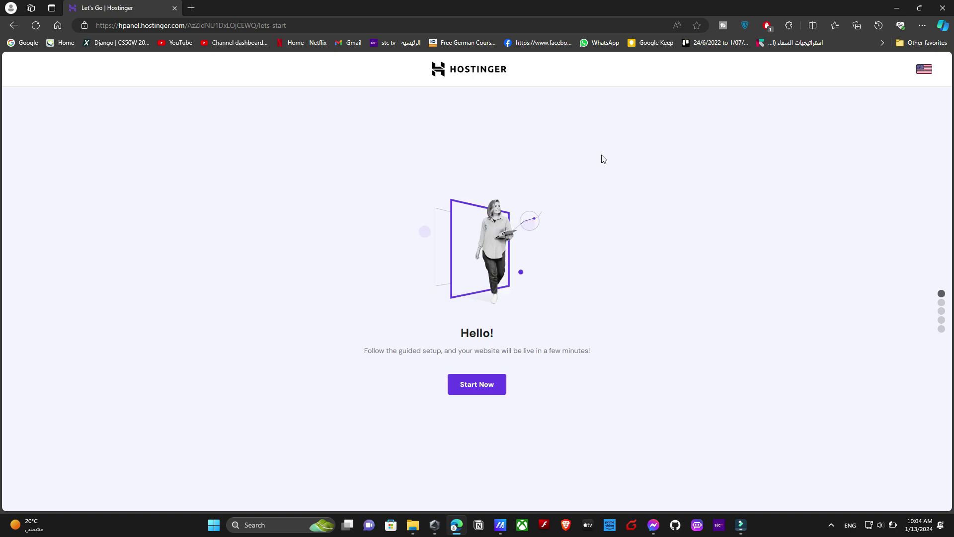
Begin the guided setup and skip ahead to create an empty website
left_click(469, 389)
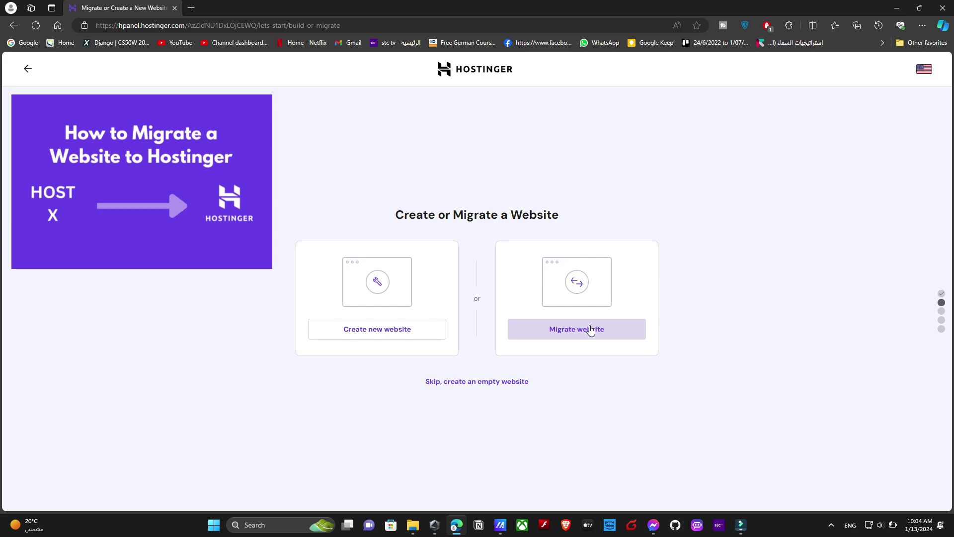
left_click(590, 330)
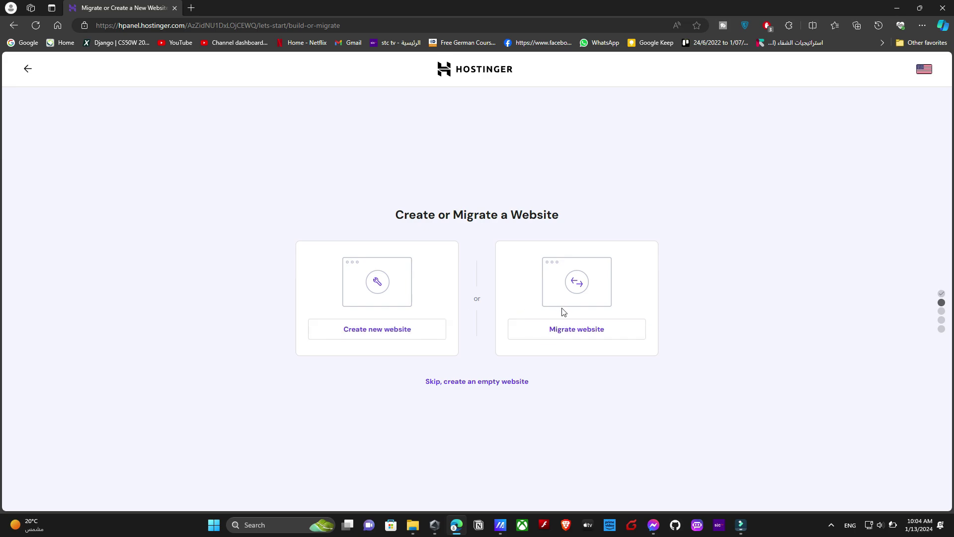
left_click(477, 382)
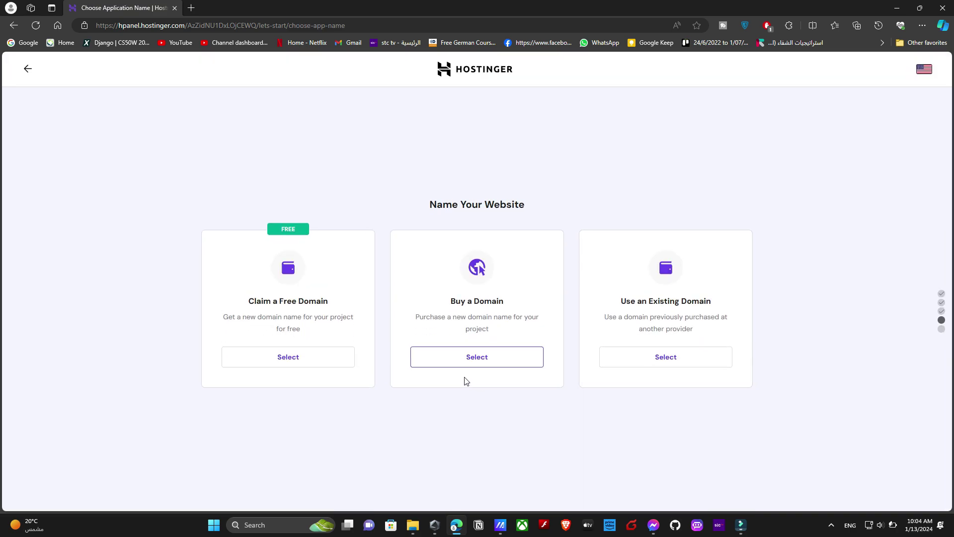
Claim the free domain ameenschool with the .com extension, confirm availability, and continue
left_click(293, 362)
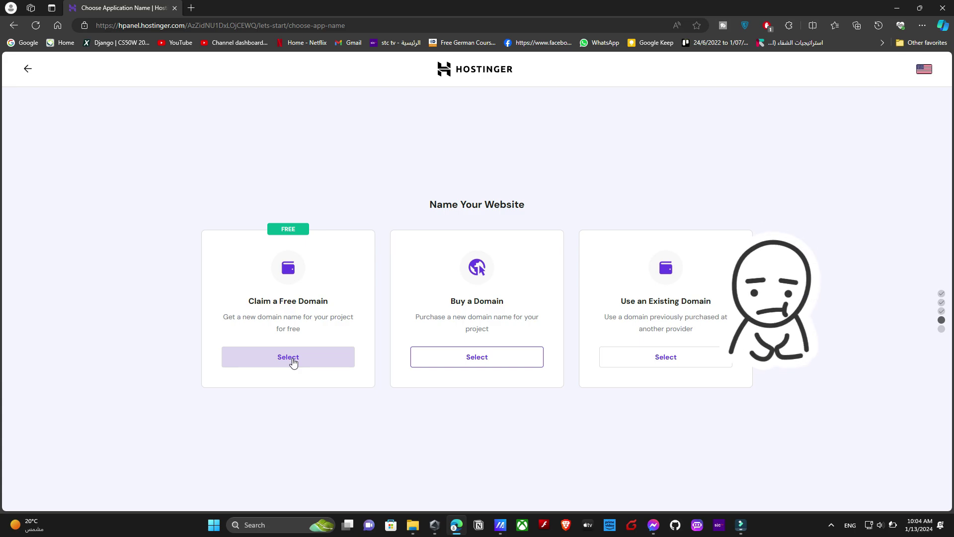
left_click(294, 362)
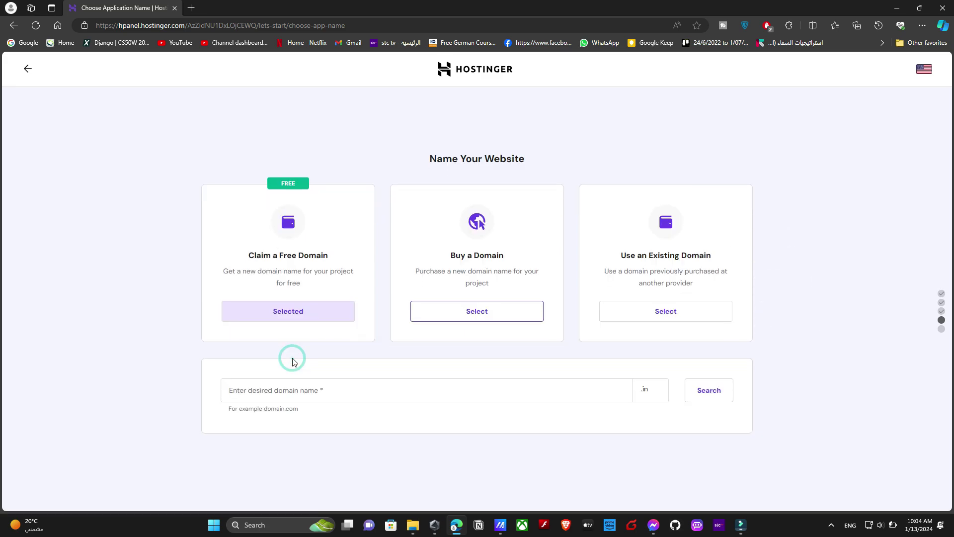
left_click(281, 386)
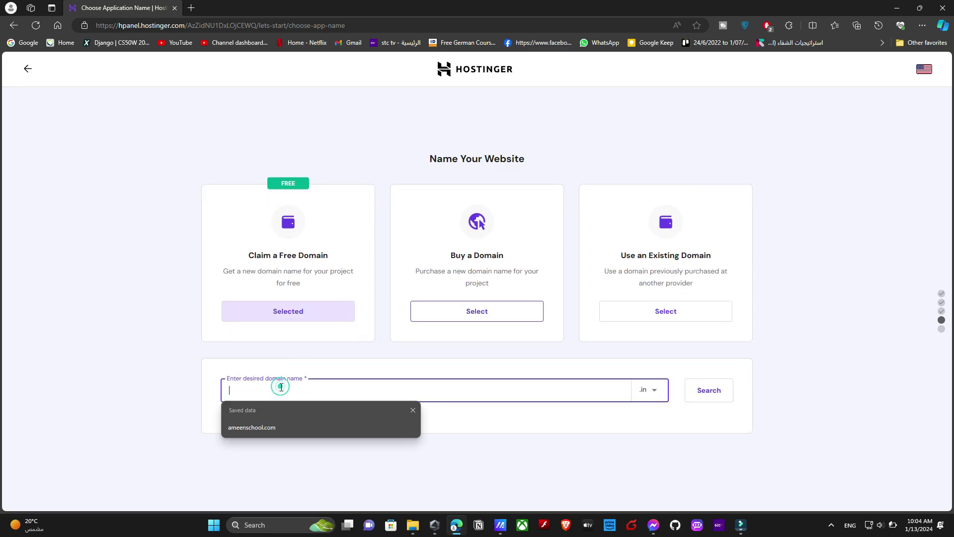
left_click(278, 428)
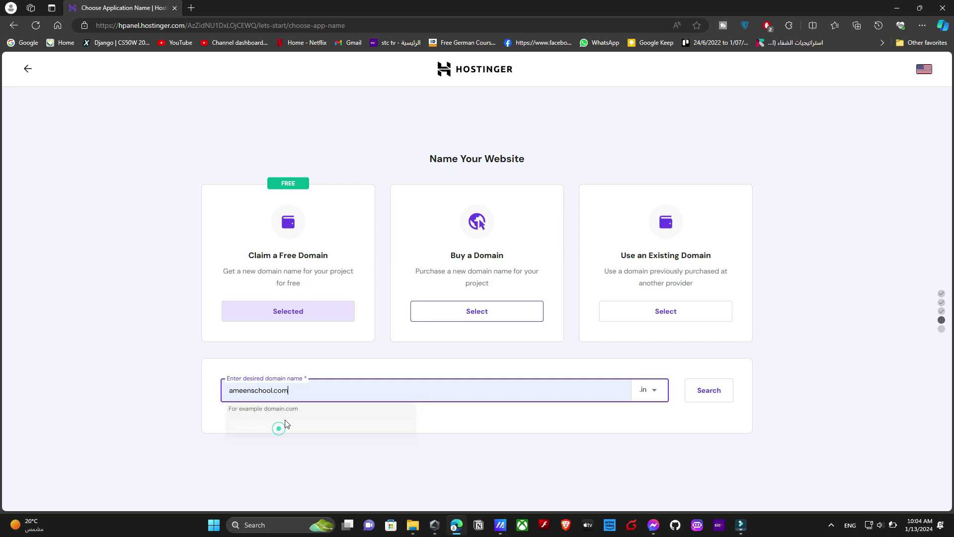
left_click(656, 389)
left_click(585, 454)
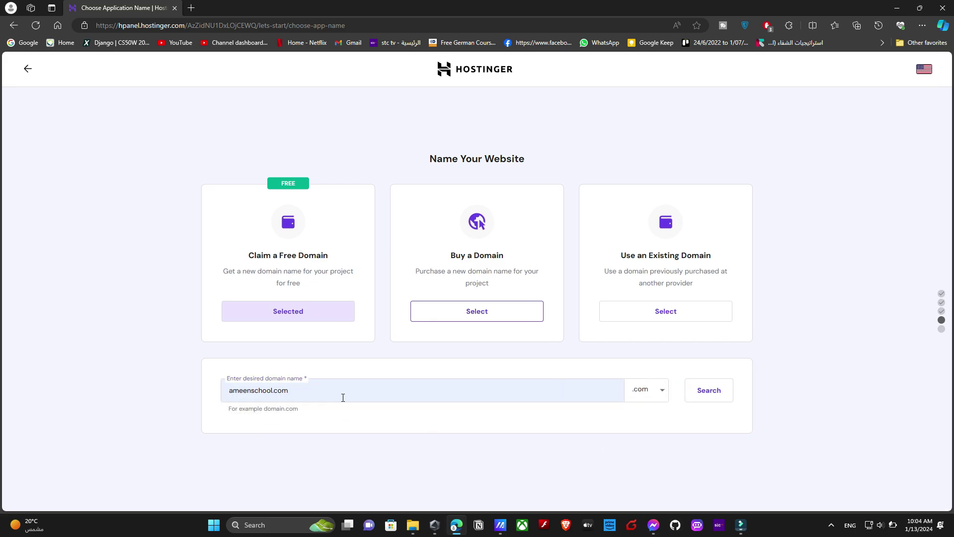
left_click(454, 413)
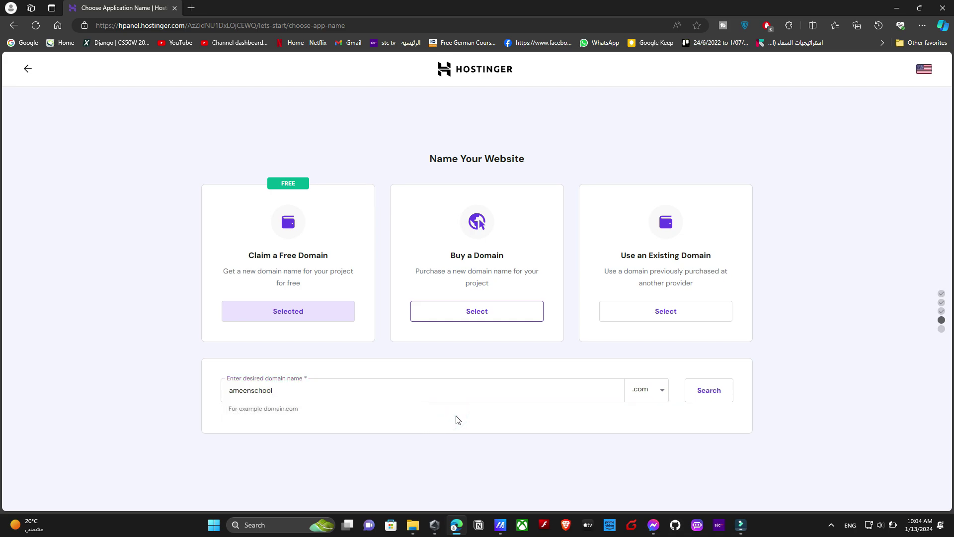
left_click(708, 390)
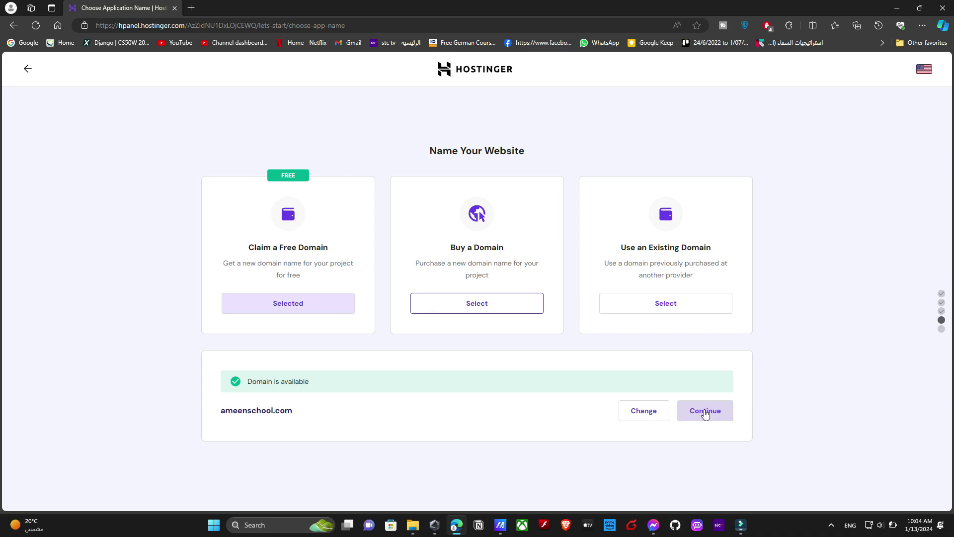
left_click(705, 411)
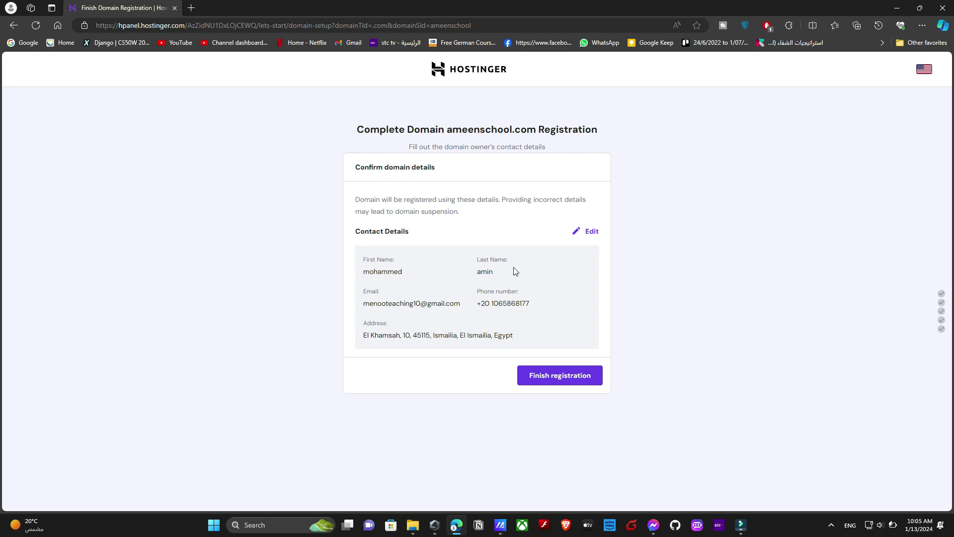
Edit the domain owner's contact details, setting country Saudi Arabia and phone code +966
left_click(587, 235)
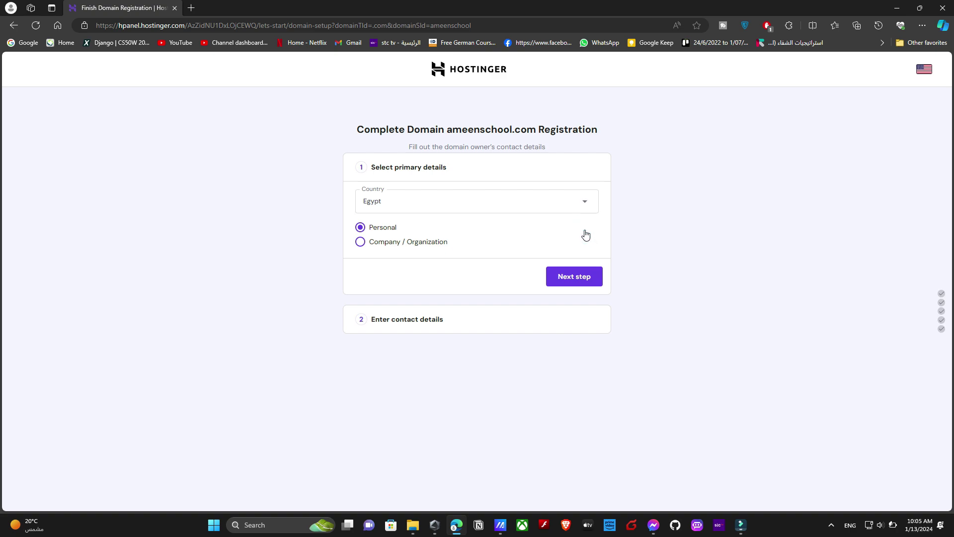
left_click(424, 204)
type("saudi")
key("Return")
left_click(568, 281)
left_click(411, 381)
type("sau")
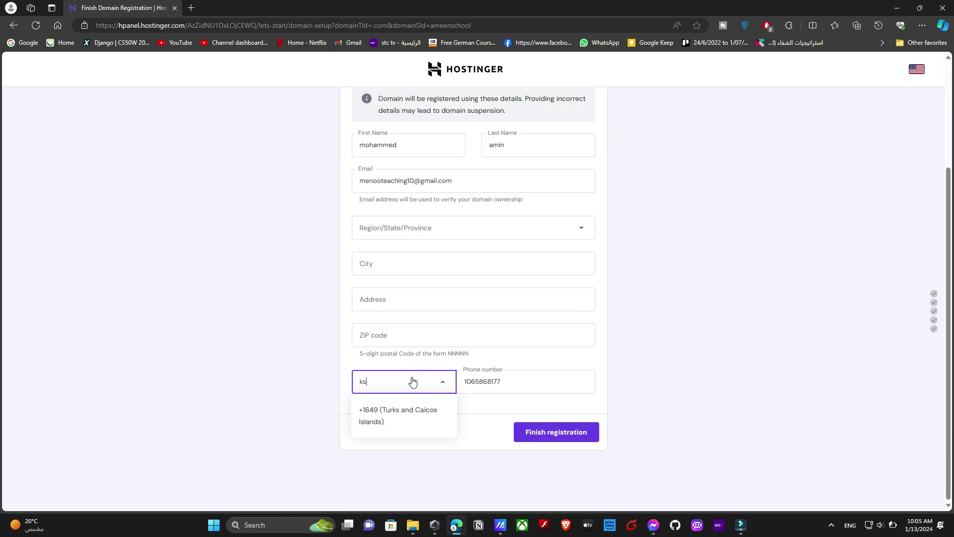
left_click(403, 413)
Set region Ash Sharqiyah, enter the owner's street address and ZIP code, then register the domain
left_click(398, 228)
left_click(383, 278)
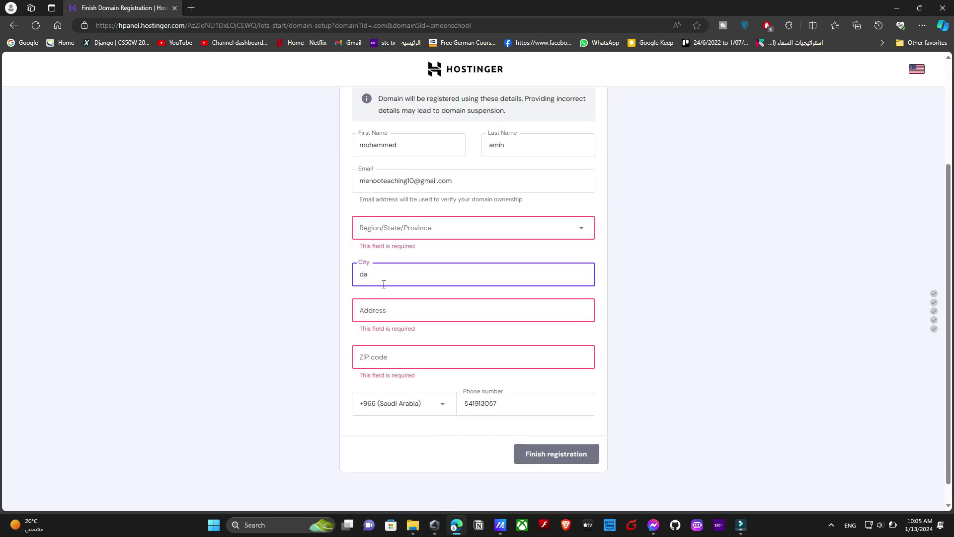
left_click(411, 228)
scroll(432, 348, "down", 3)
left_click(381, 391)
left_click(387, 298)
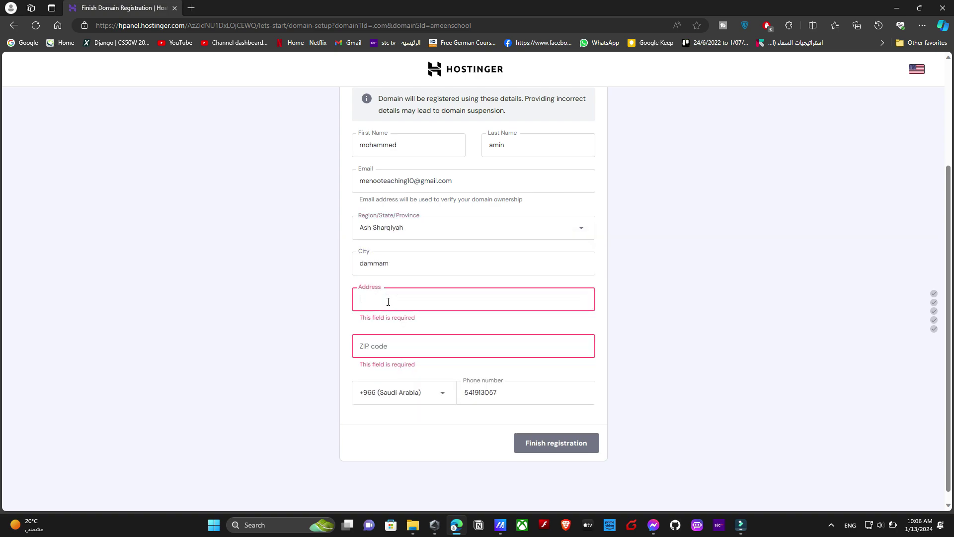
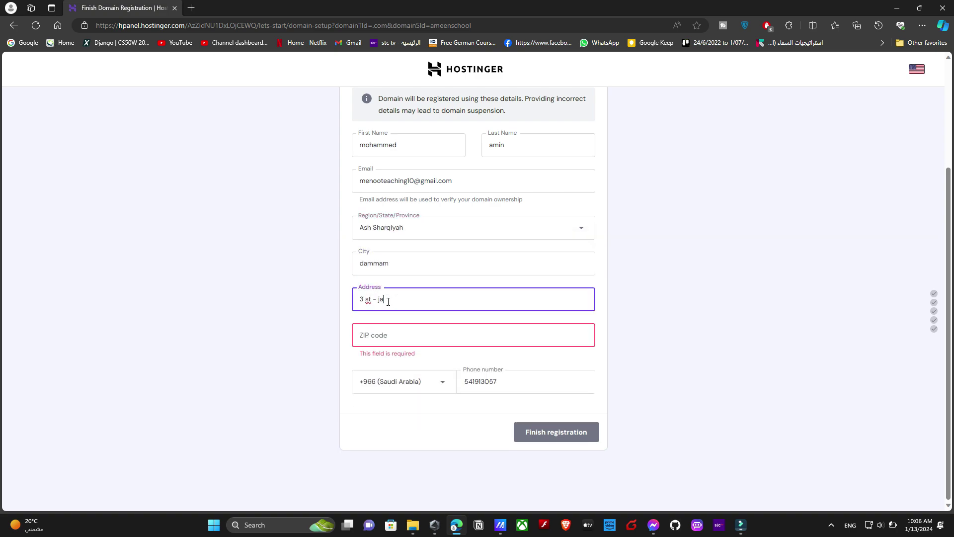
left_click(413, 335)
type("41511")
left_click(561, 433)
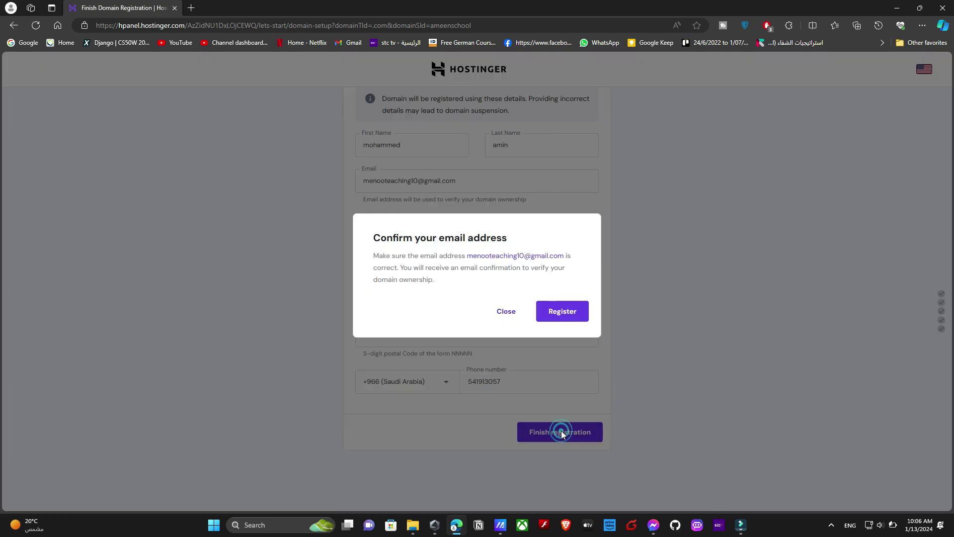
left_click(570, 312)
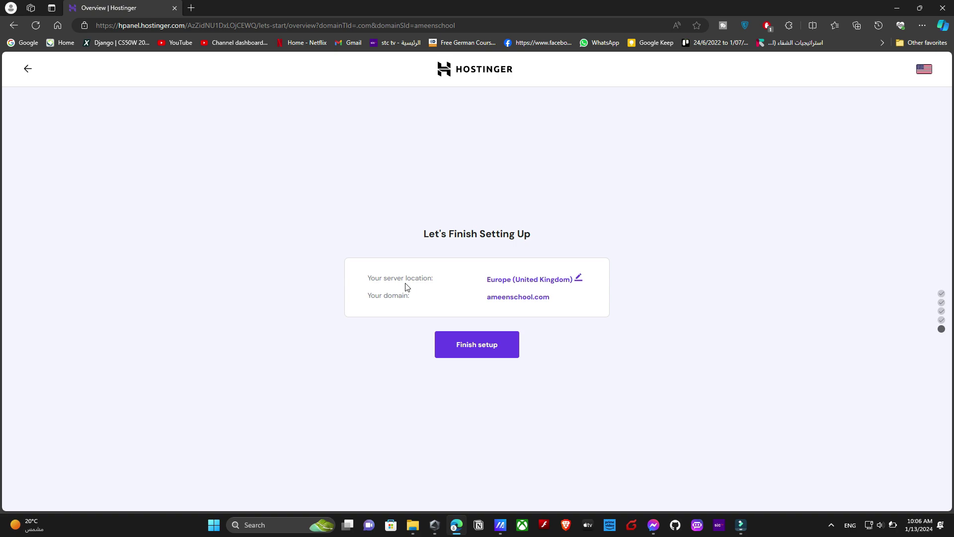
Keep the Europe (United Kingdom) server location and finish the website setup
left_click(513, 283)
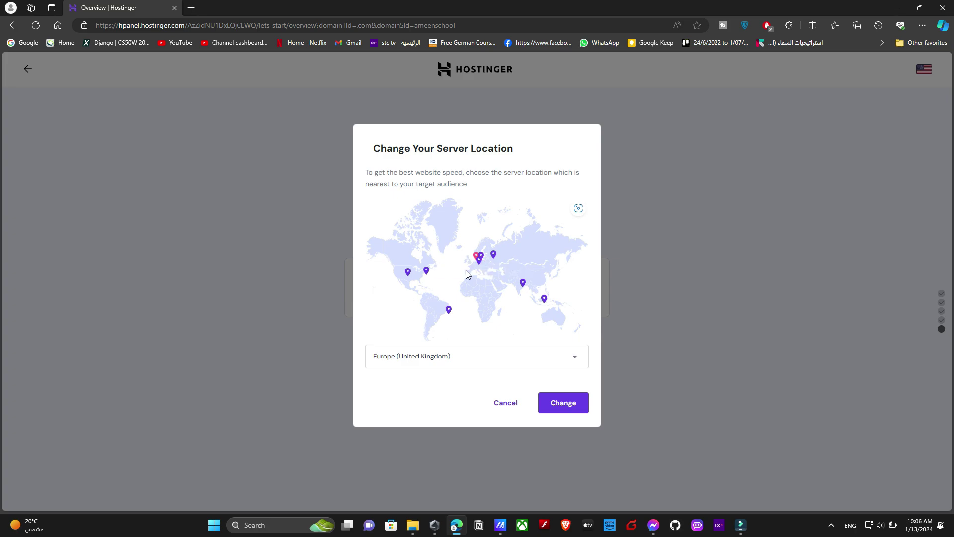
left_click(499, 401)
left_click(489, 346)
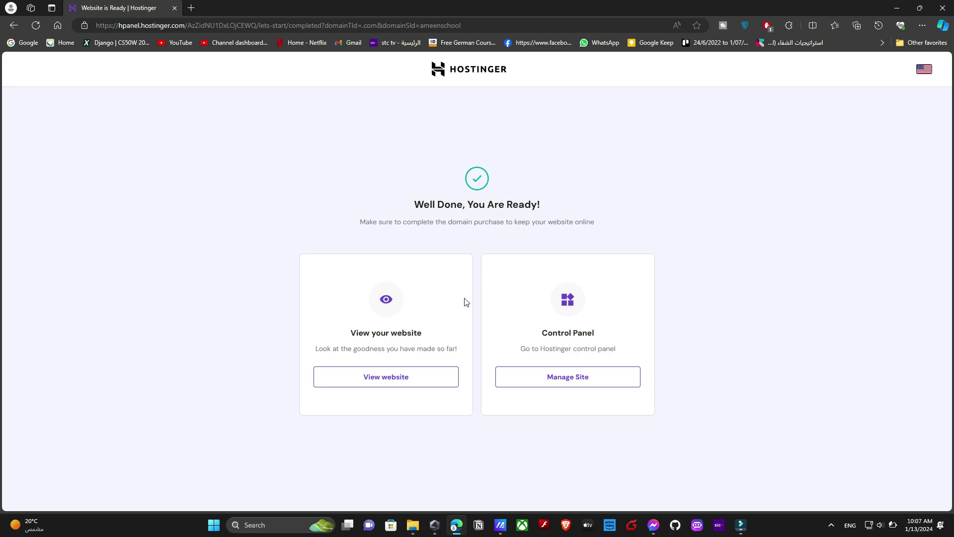
Open the ameenschool site preview in a new tab and dismiss its preview notice banner
right_click(377, 379)
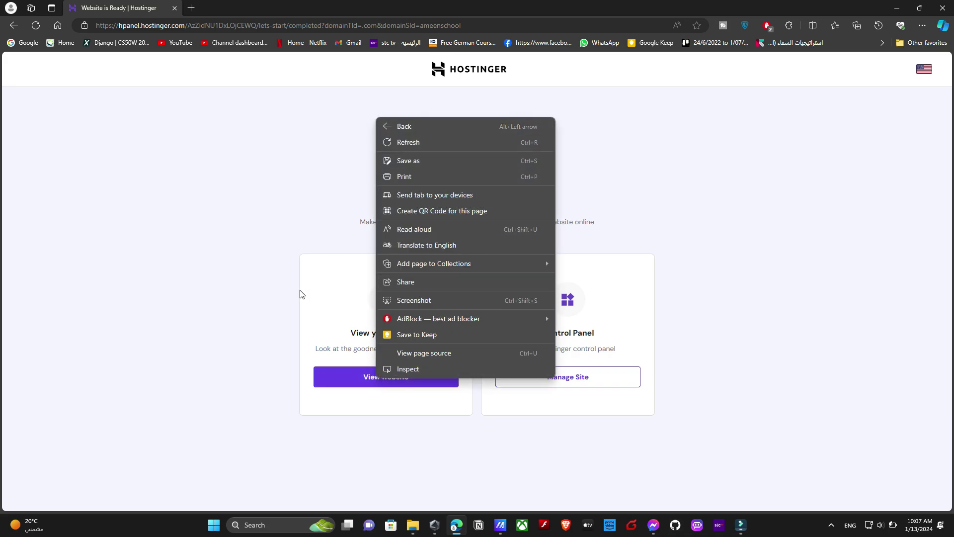
left_click(341, 374)
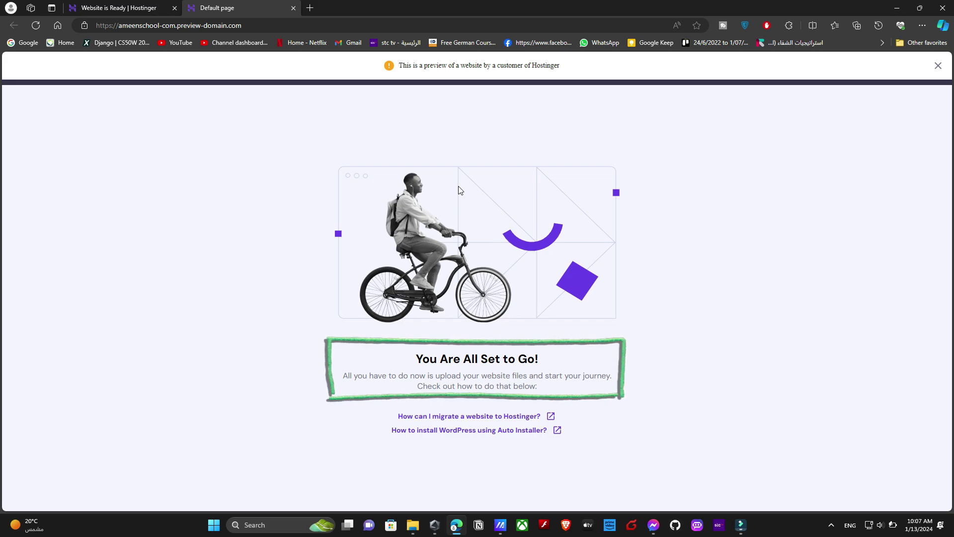
left_click_drag(398, 66, 559, 66)
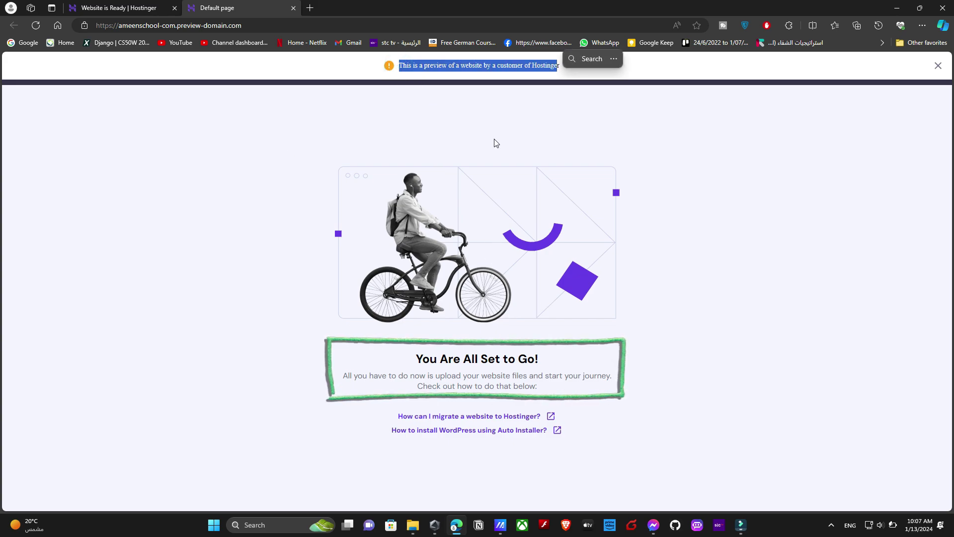
left_click(489, 142)
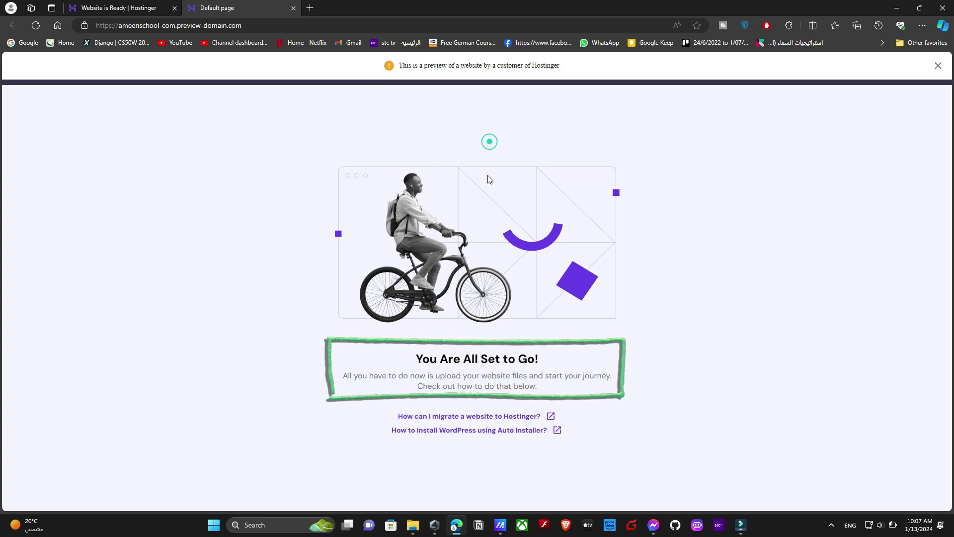
left_click(937, 65)
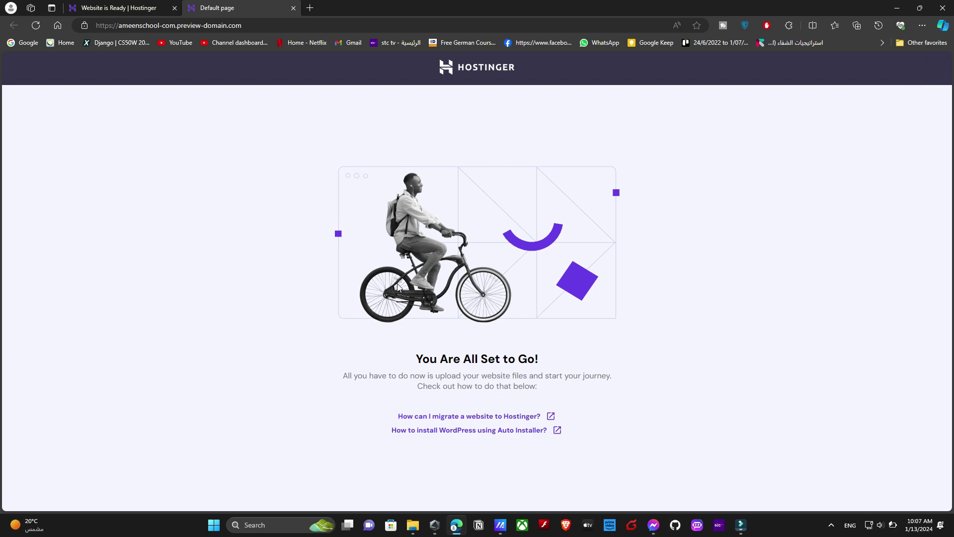
Open the ameenschool.com management dashboard and close the preview tab
left_click(134, 7)
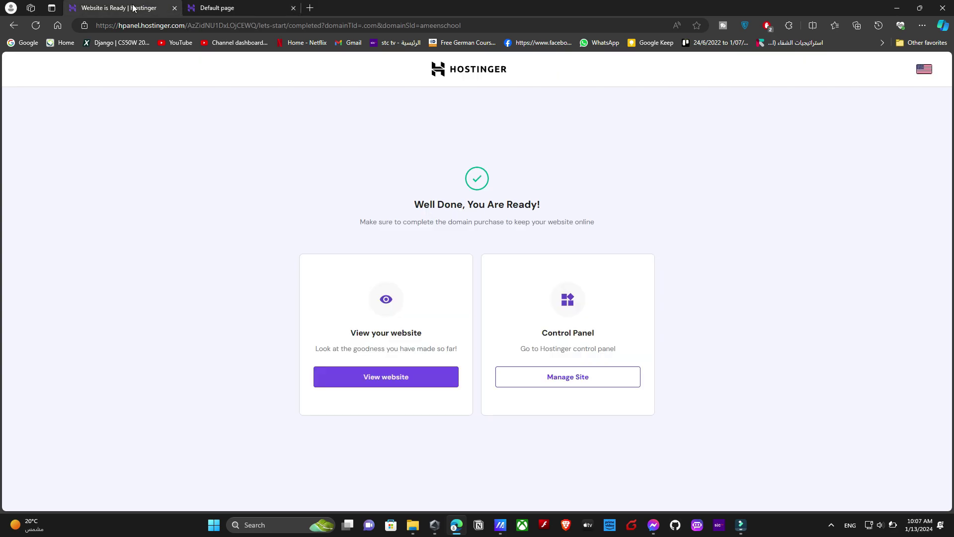
left_click(579, 384)
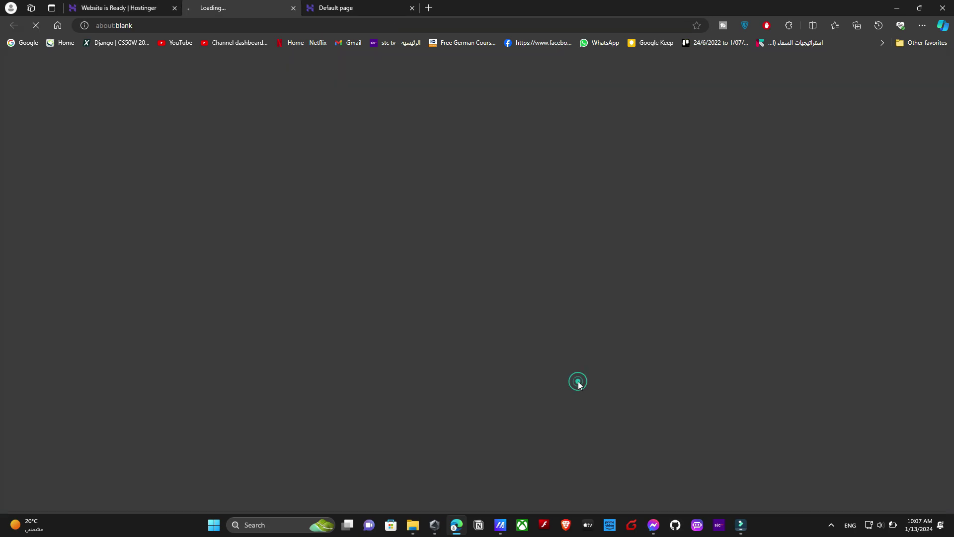
left_click(412, 8)
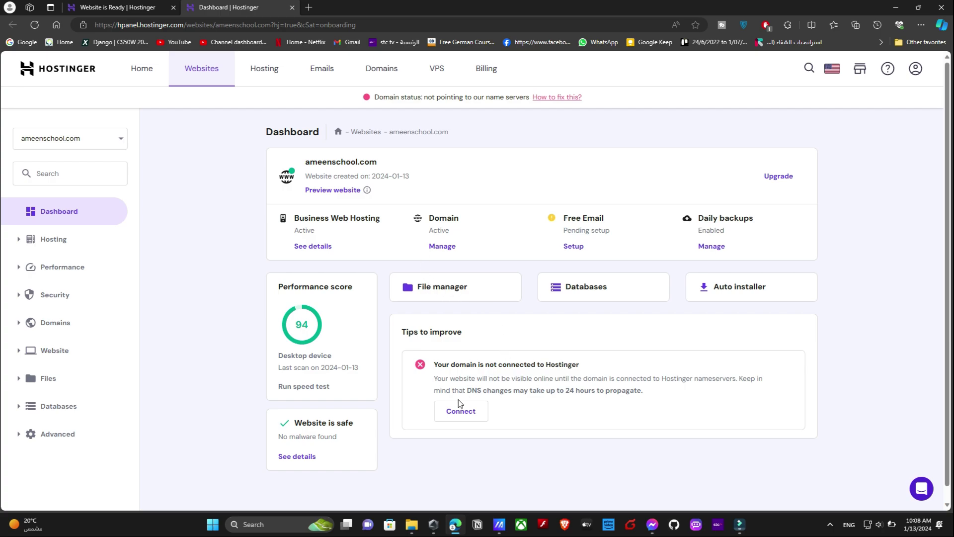
Open public_html in File Manager, showing only default.php, then bring up the local my portfolio folder
left_click(456, 288)
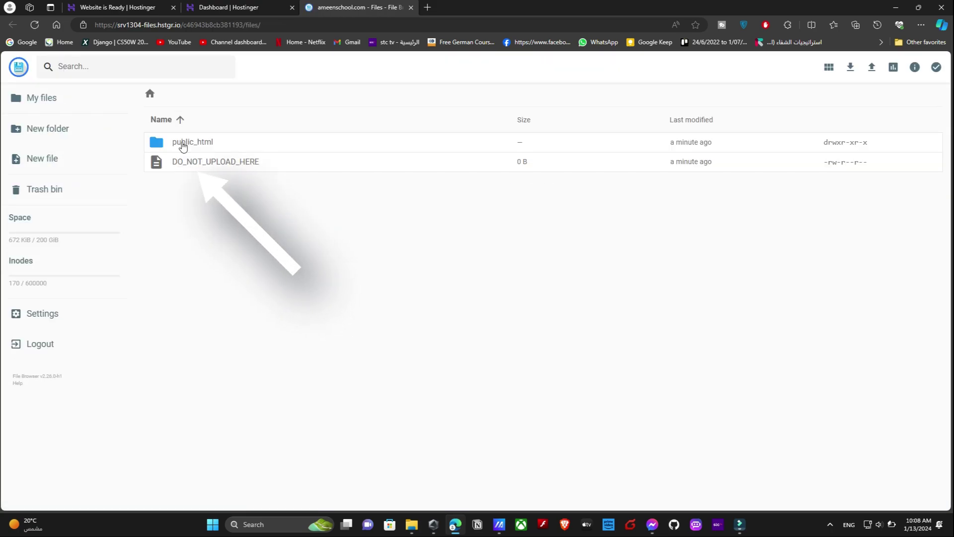
double_click(189, 143)
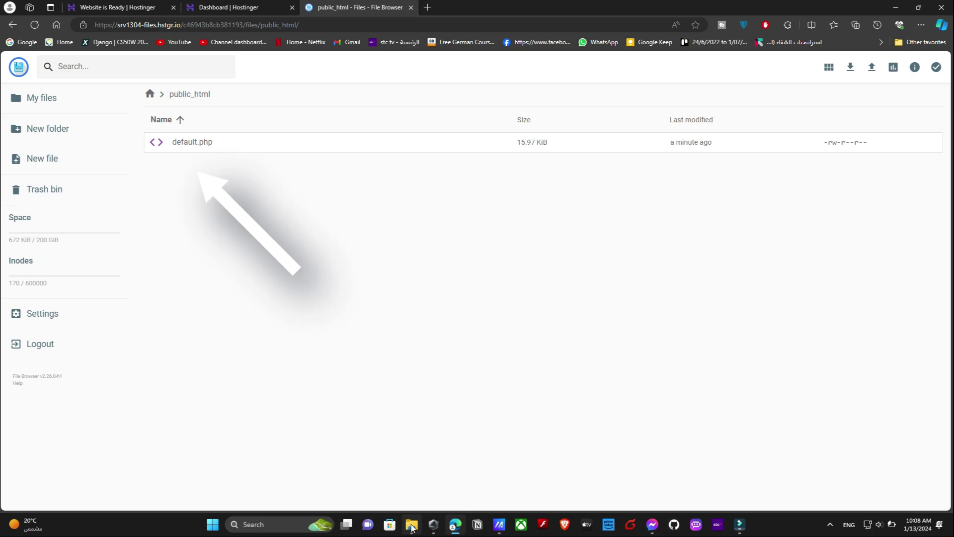
left_click(412, 526)
scroll(453, 351, "down", 3)
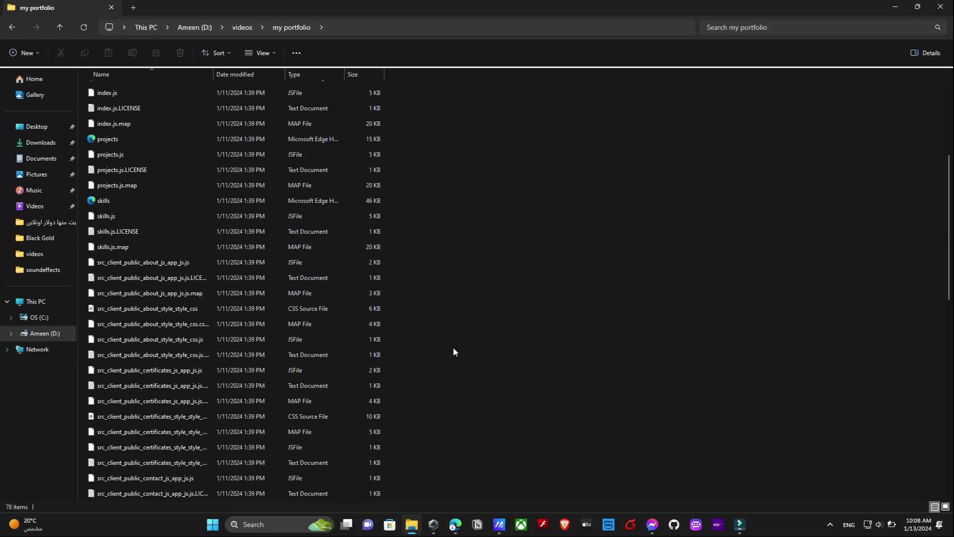
scroll(454, 346, "down", 1)
scroll(456, 343, "up", 7)
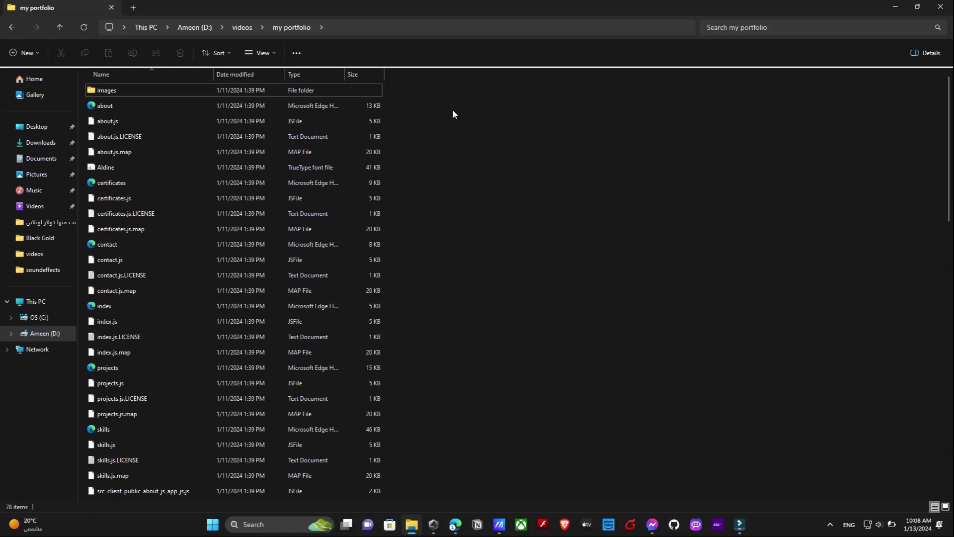
key("ctrl+a")
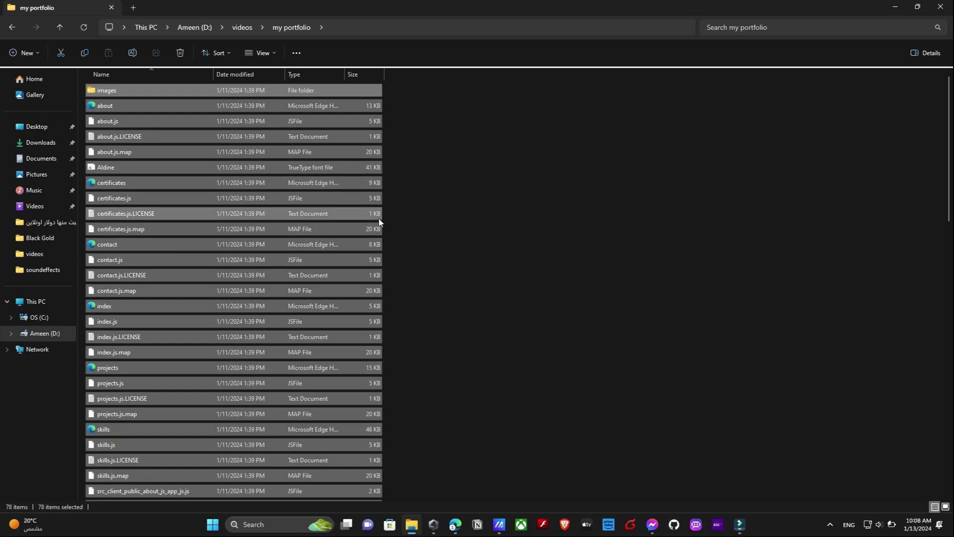
left_click_drag(333, 231, 774, 528)
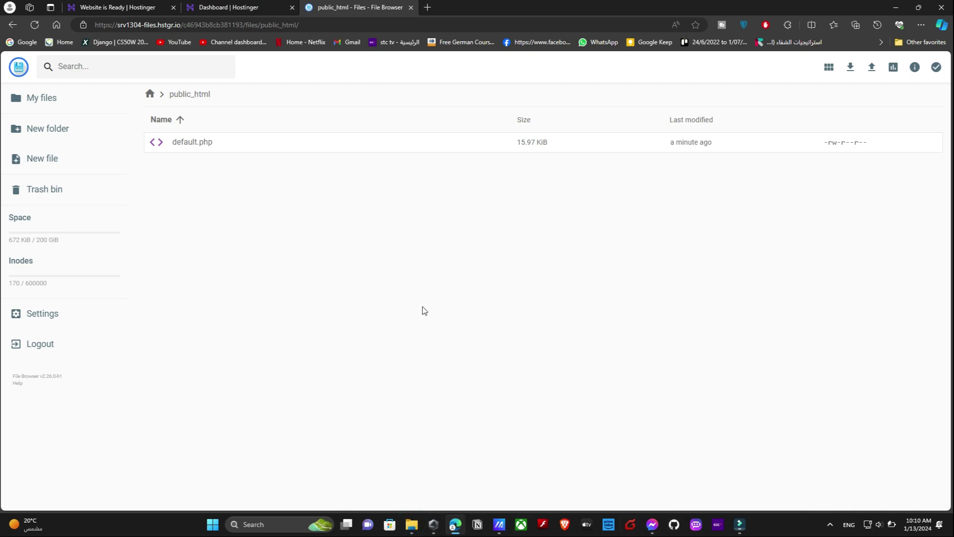
left_click(410, 525)
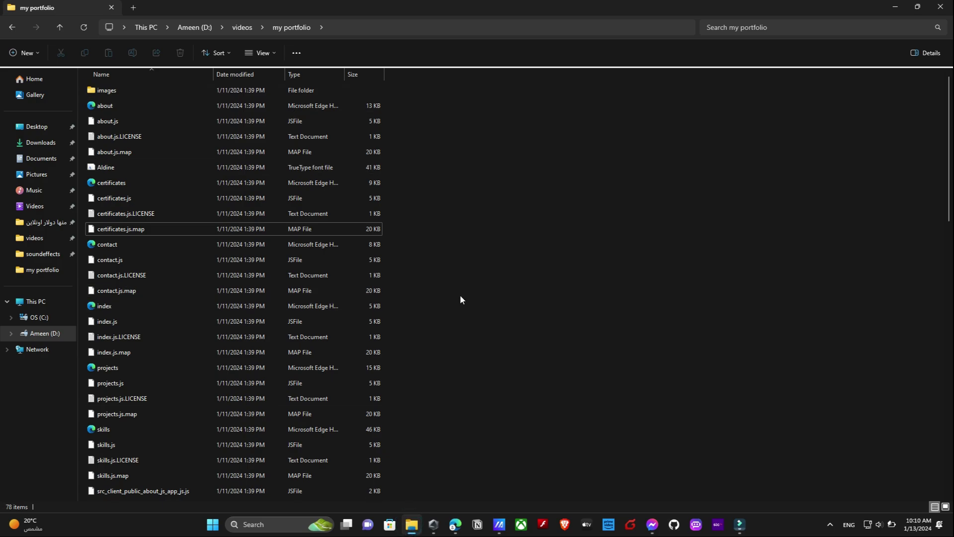
key("ctrl+a")
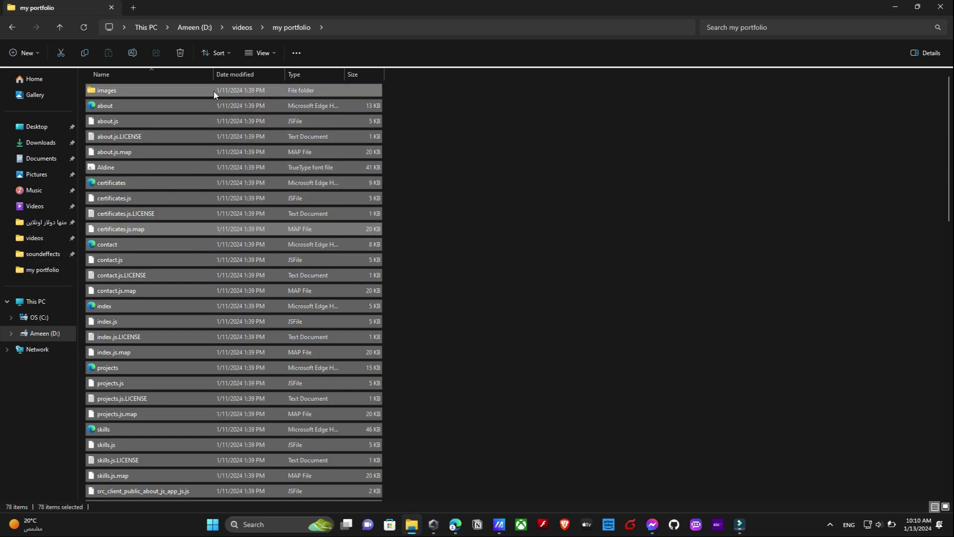
Compress the selected portfolio files into a zip named dist and drag it into public_html
right_click(213, 91)
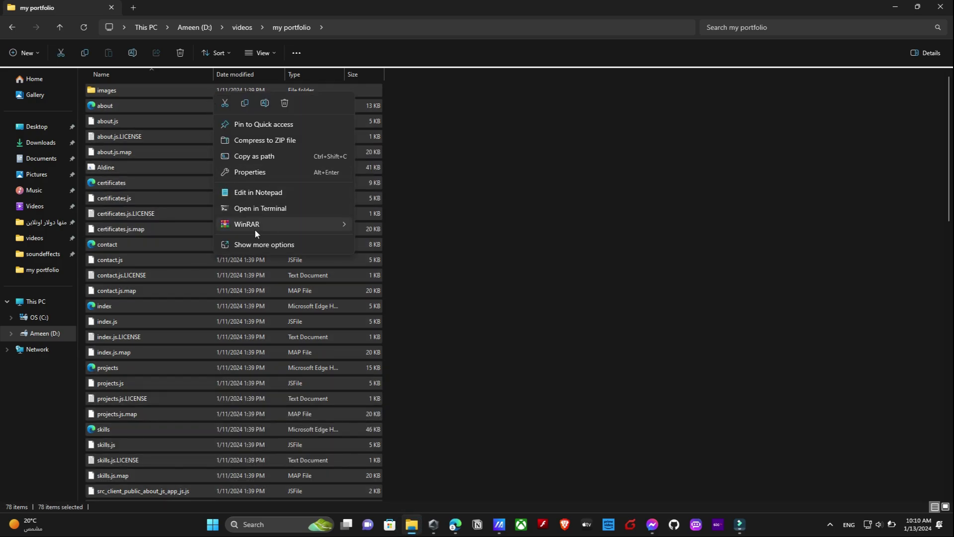
left_click(263, 245)
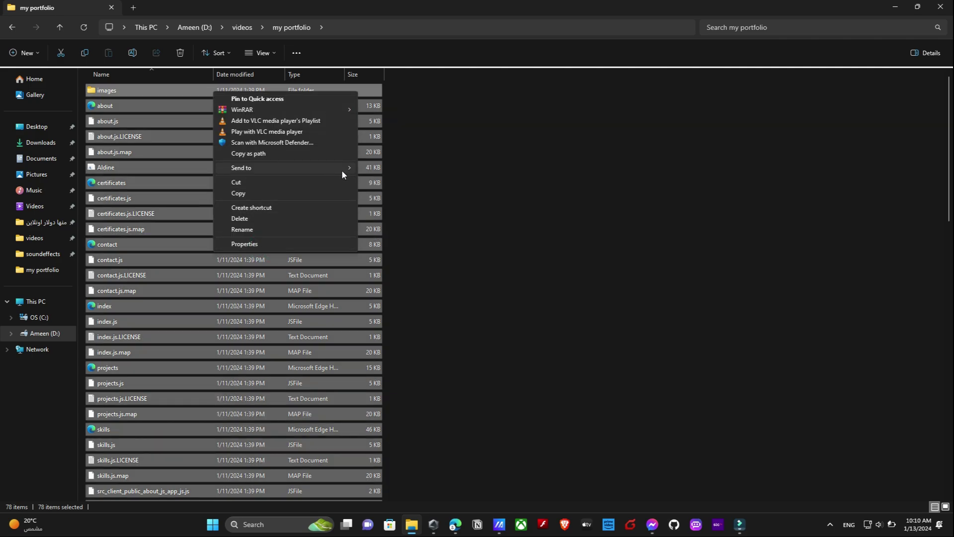
mouse_move(342, 169)
left_click(414, 180)
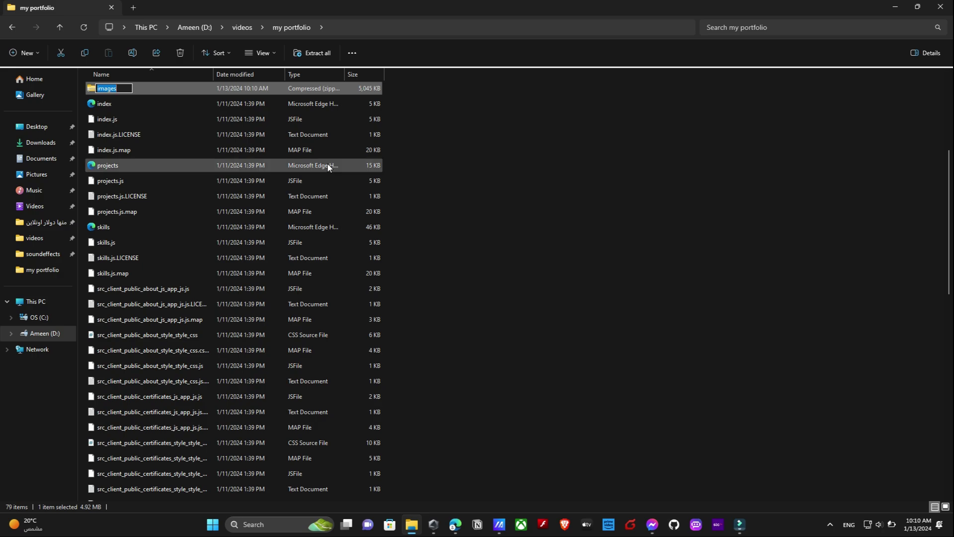
left_click(164, 88)
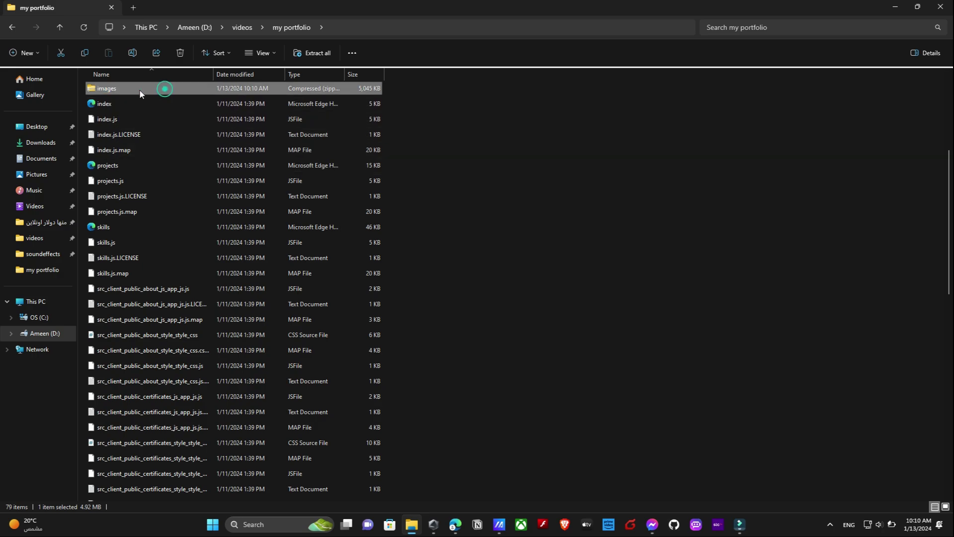
left_click(112, 89)
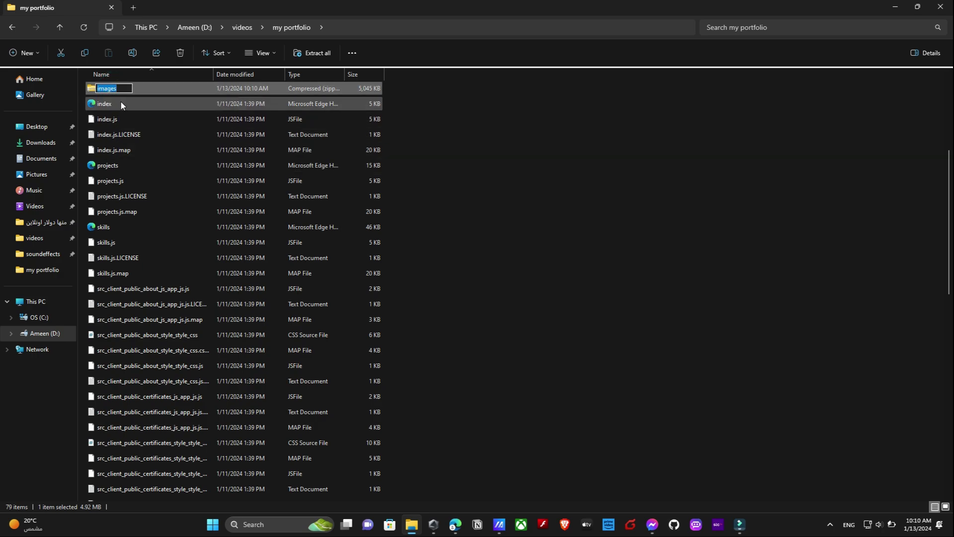
type("dist")
left_click(174, 89)
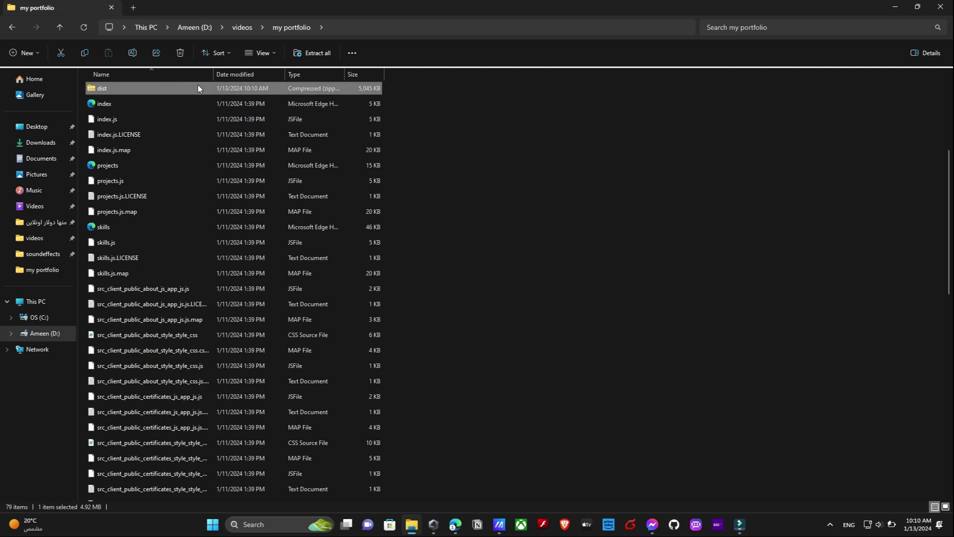
left_click_drag(174, 88, 352, 231)
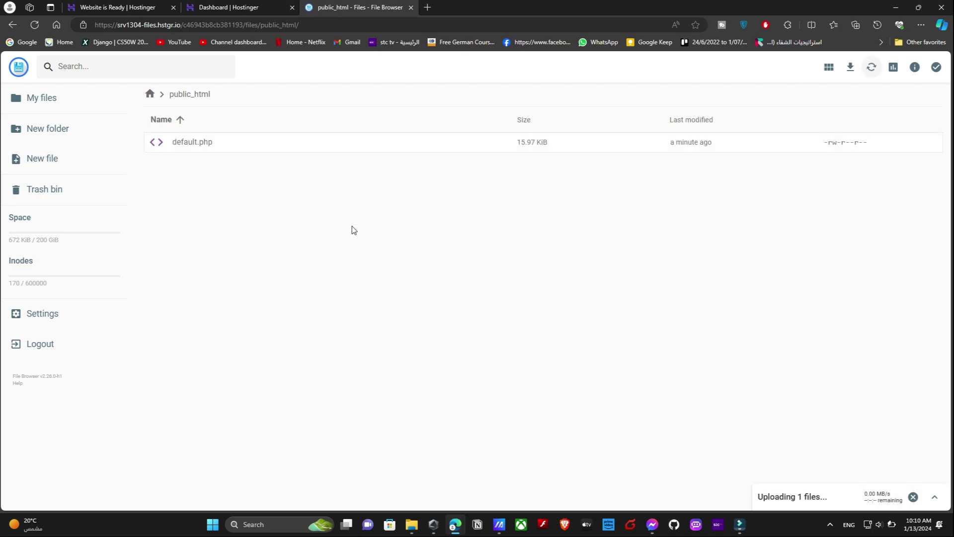
Extract dist.zip into a new folder named dist inside public_html
left_click(174, 167)
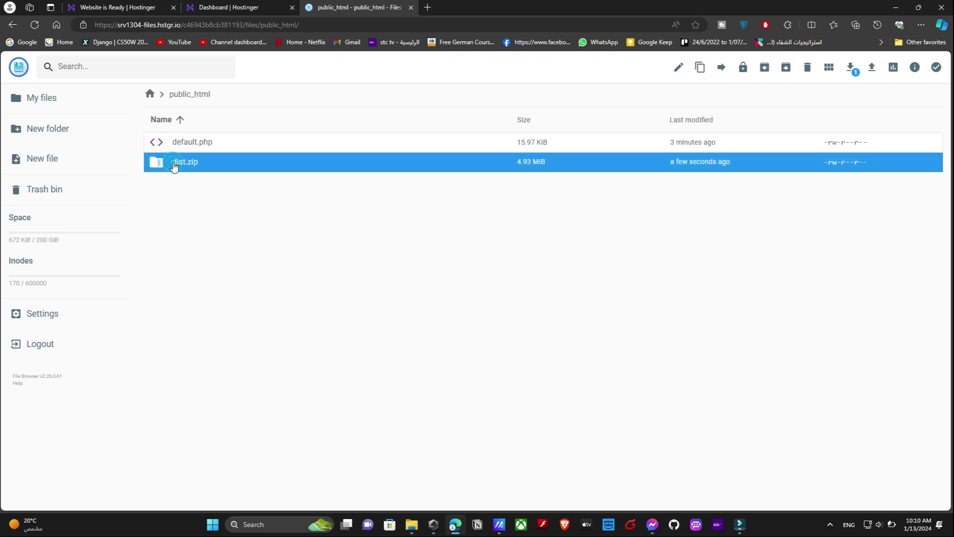
left_click(786, 68)
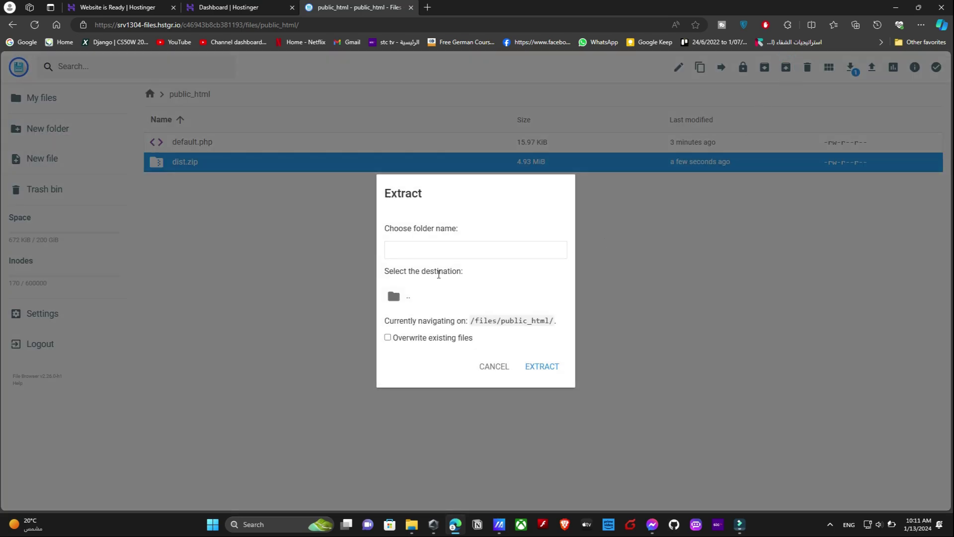
left_click(541, 367)
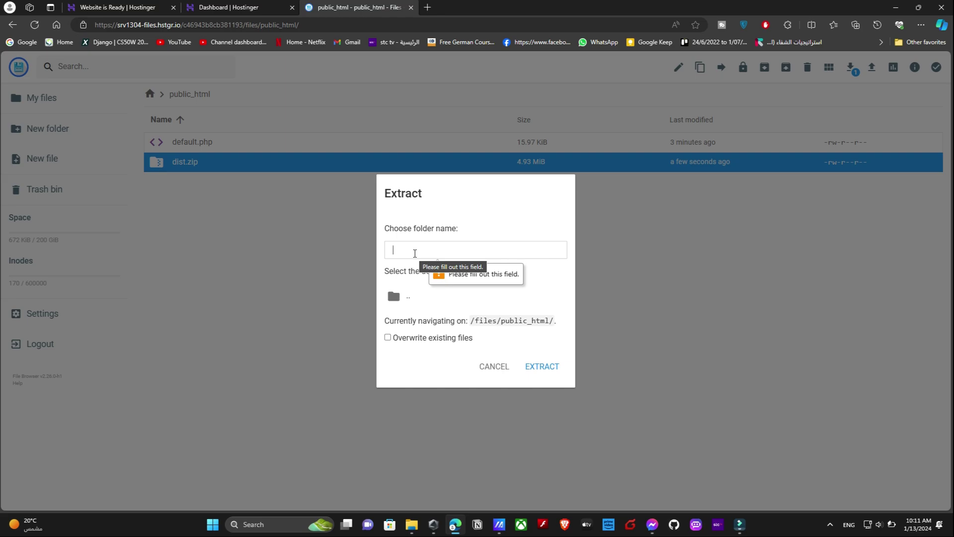
type("dist")
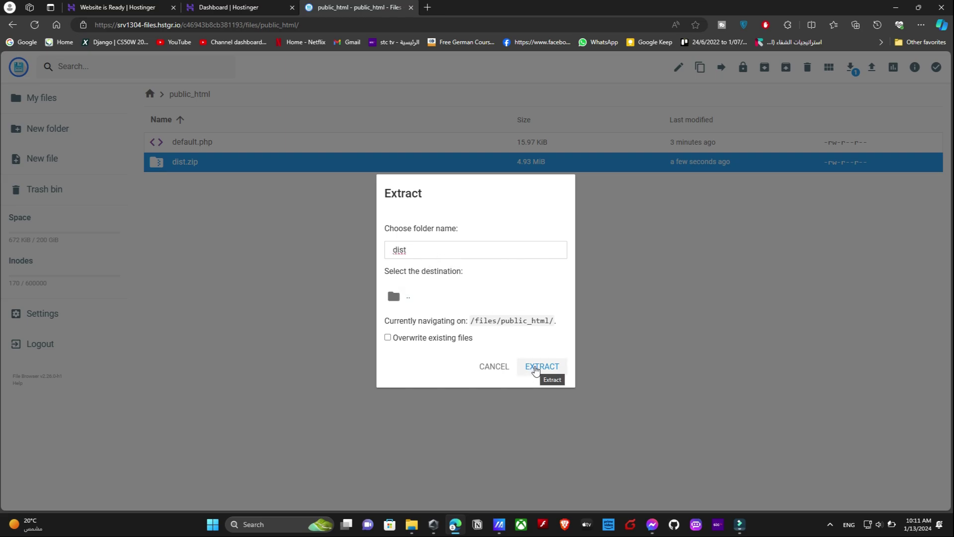
left_click(538, 368)
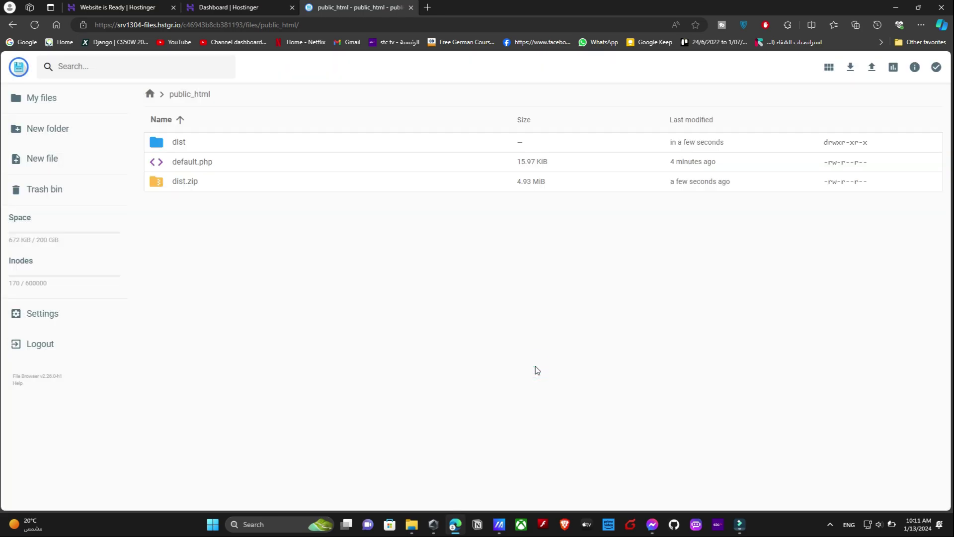
left_click(185, 182)
Delete the dist.zip archive from public_html
double_click(184, 143)
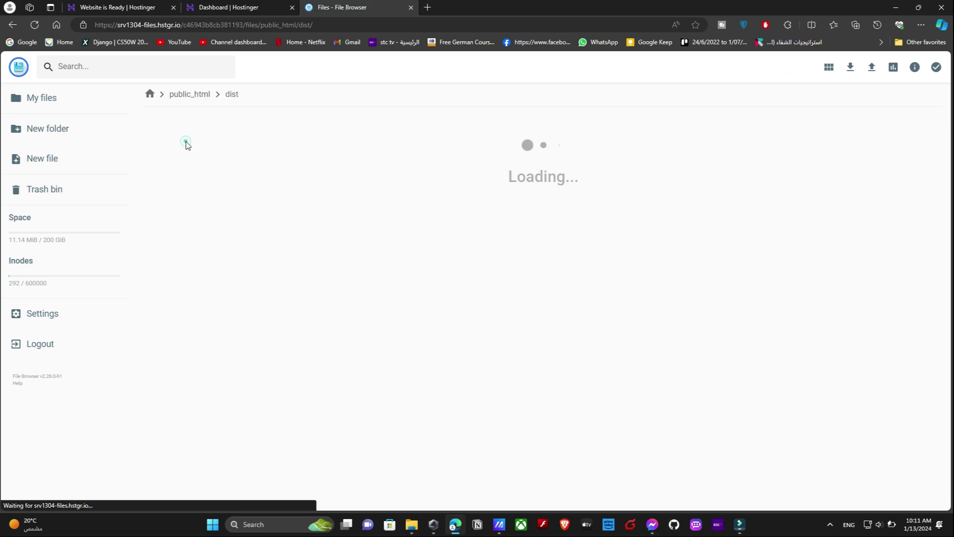
left_click(190, 94)
left_click(179, 184)
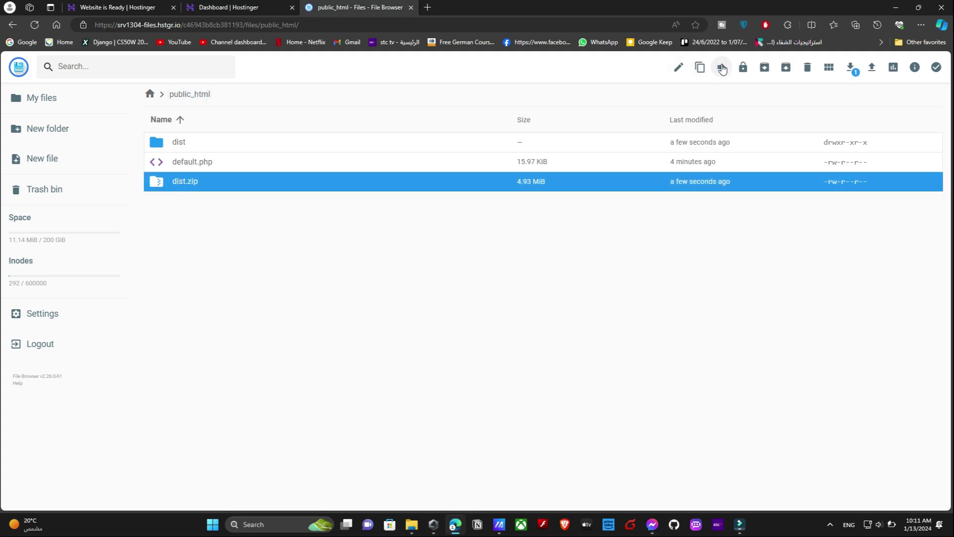
left_click(807, 68)
left_click(551, 305)
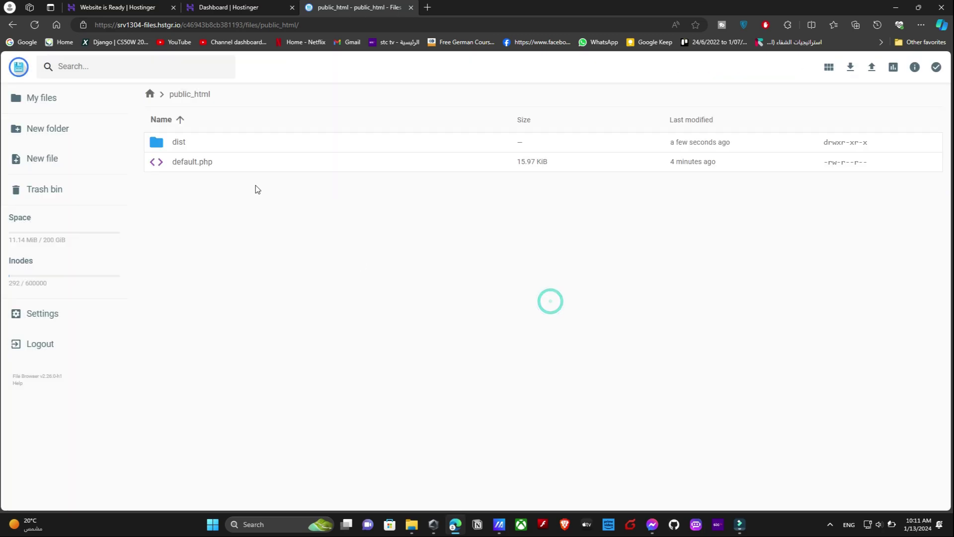
Open the dist folder and select all its items, from images through success.js.map
left_click(203, 144)
left_click(204, 143)
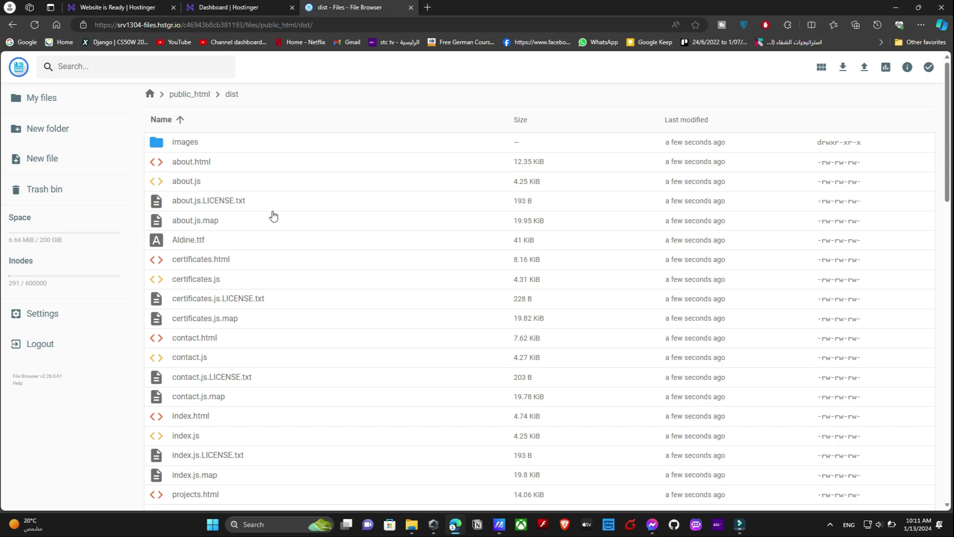
scroll(264, 201, "down", 12)
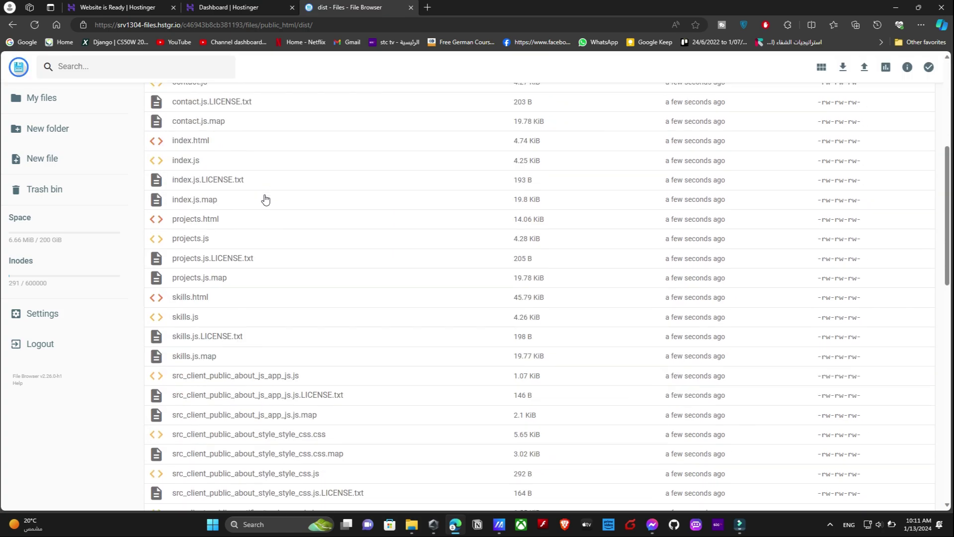
scroll(268, 201, "up", 12)
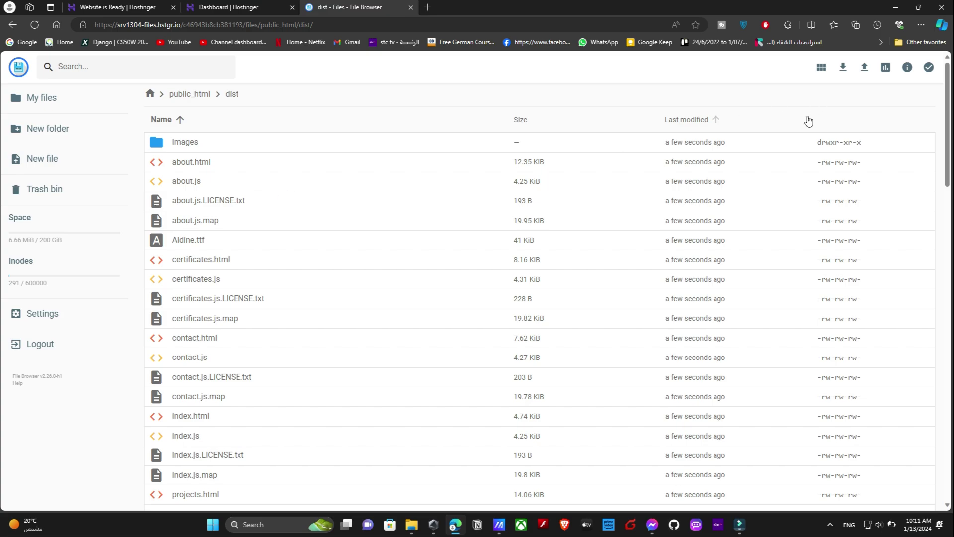
left_click(558, 143)
scroll(555, 204, "down", 6)
scroll(551, 207, "down", 15)
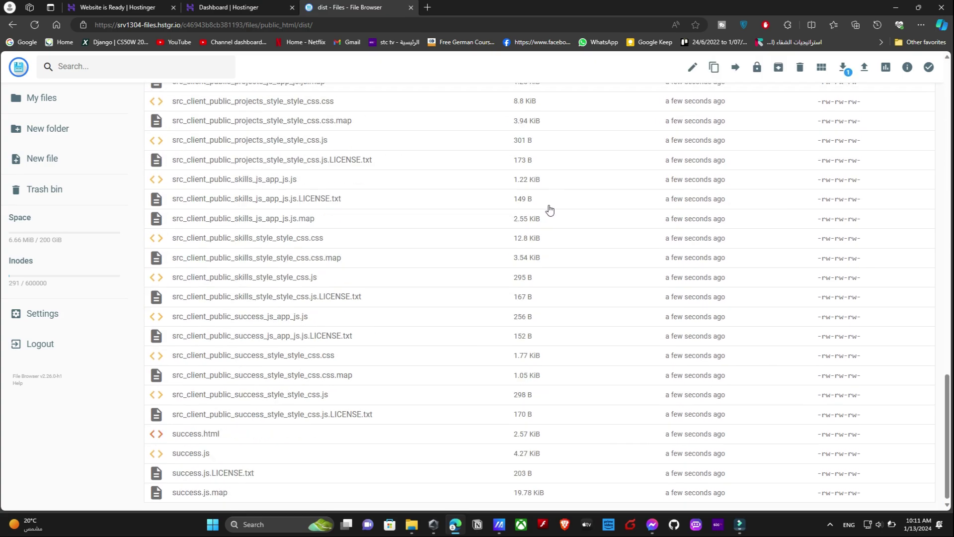
scroll(381, 444, "up", 5)
key("shift+a")
scroll(382, 443, "up", 10)
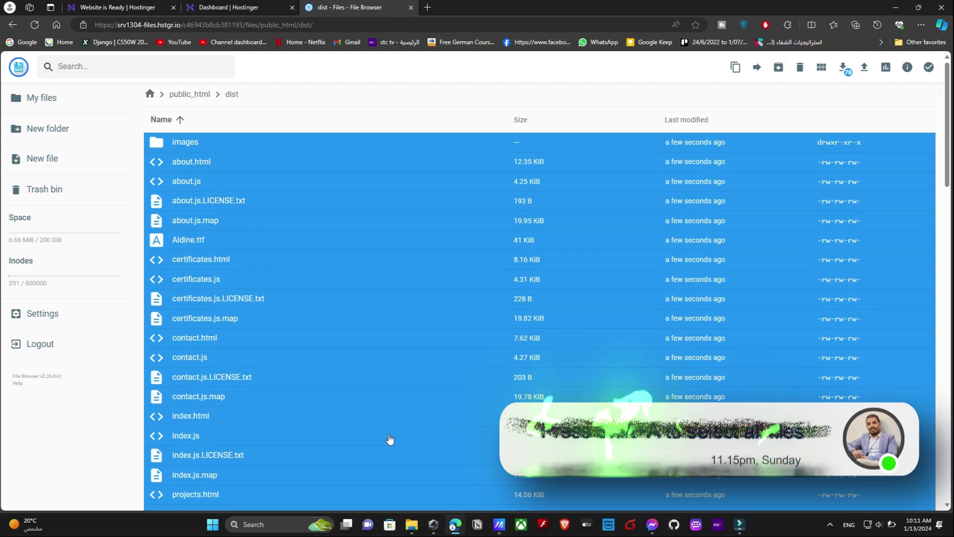
Move all the selected dist contents up into public_html
left_click(757, 68)
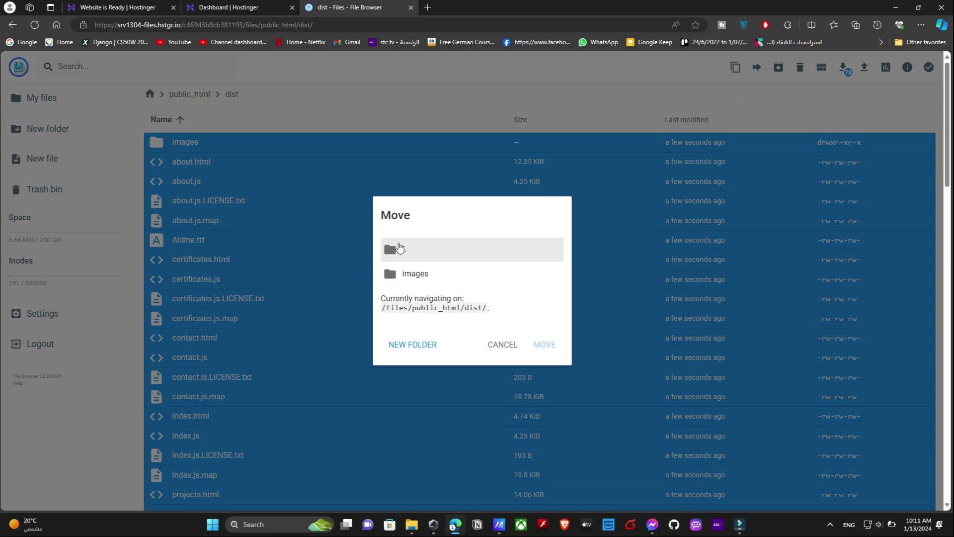
double_click(405, 252)
left_click(546, 341)
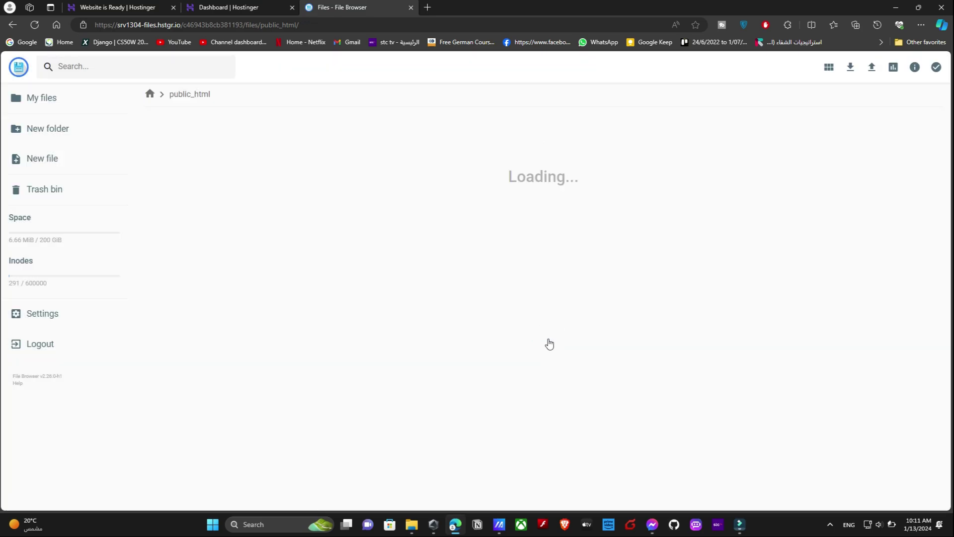
scroll(434, 233, "down", 10)
scroll(434, 233, "up", 10)
Permanently delete the now-empty dist folder from public_html
double_click(192, 147)
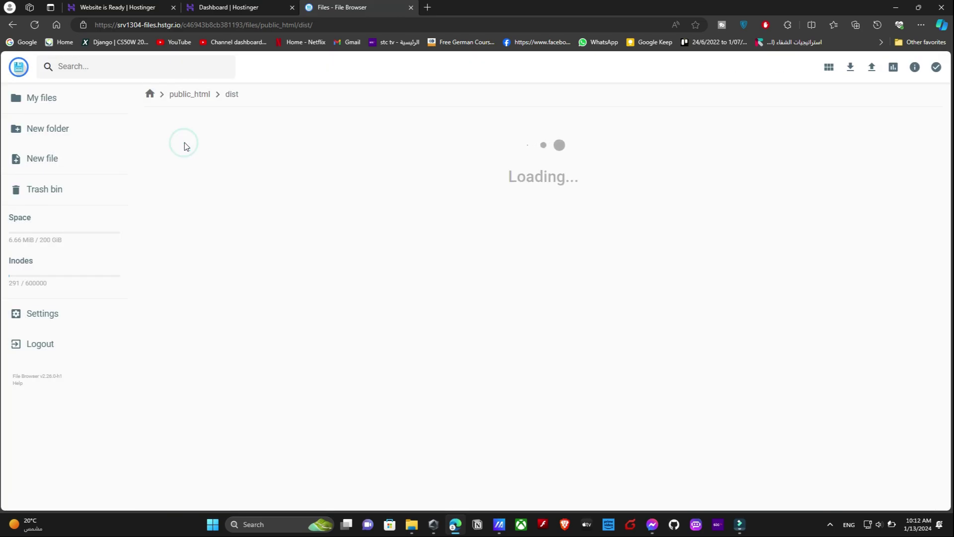
left_click(189, 95)
left_click(187, 140)
left_click(799, 67)
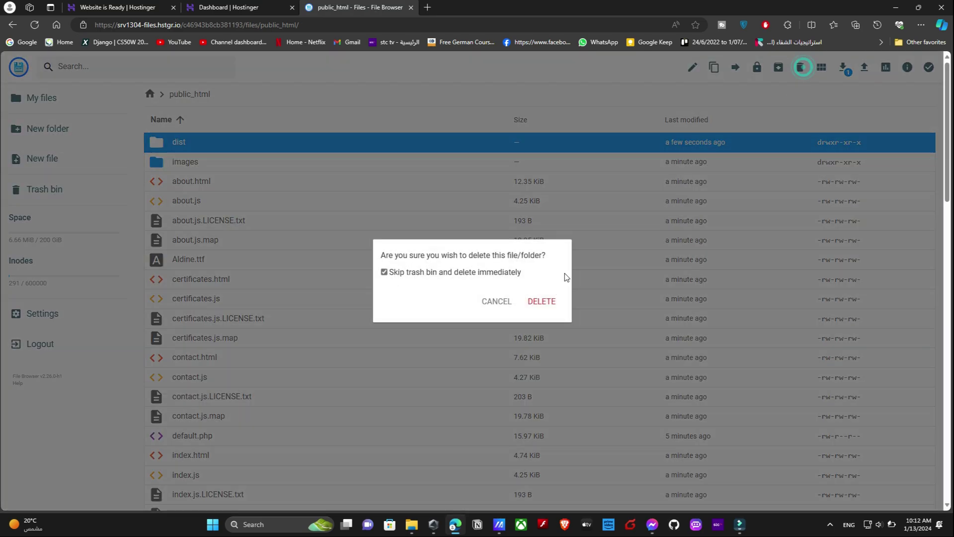
left_click(541, 300)
scroll(533, 285, "down", 5)
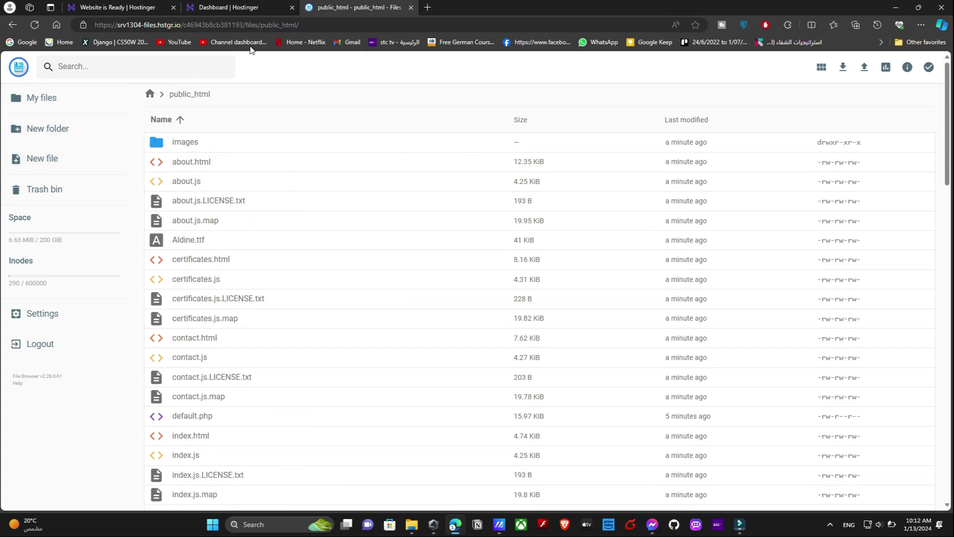
Reload the dashboard, preview the portfolio, and open its Skills page, which returns 404
left_click(240, 12)
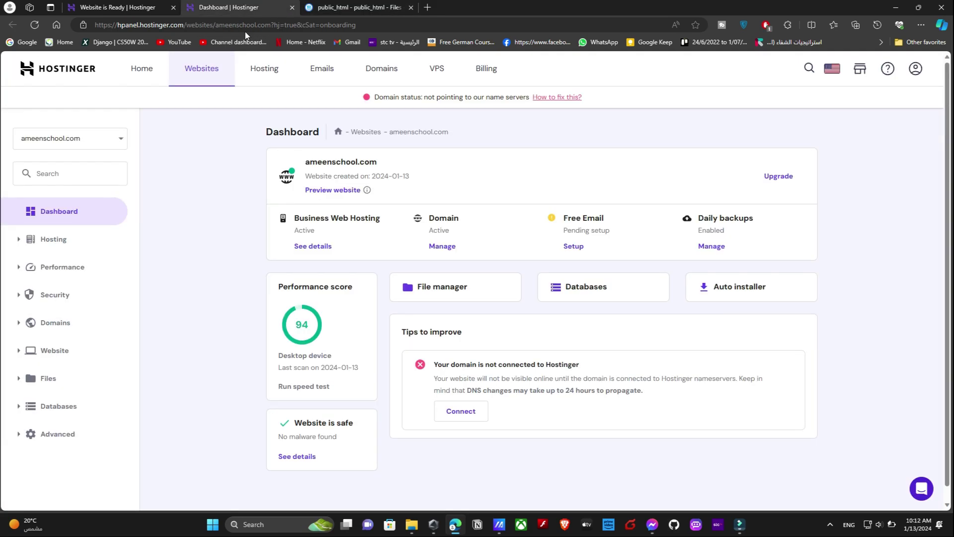
left_click(35, 25)
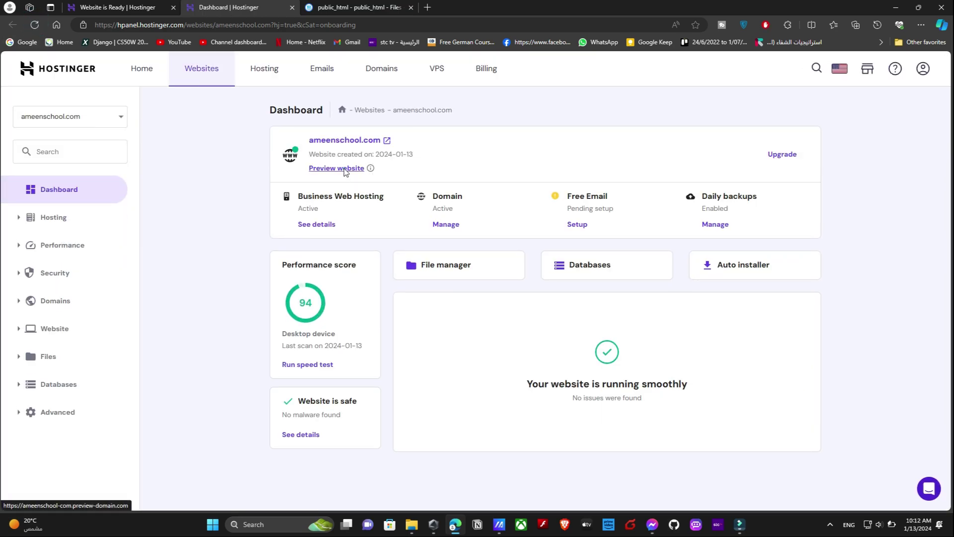
left_click(347, 169)
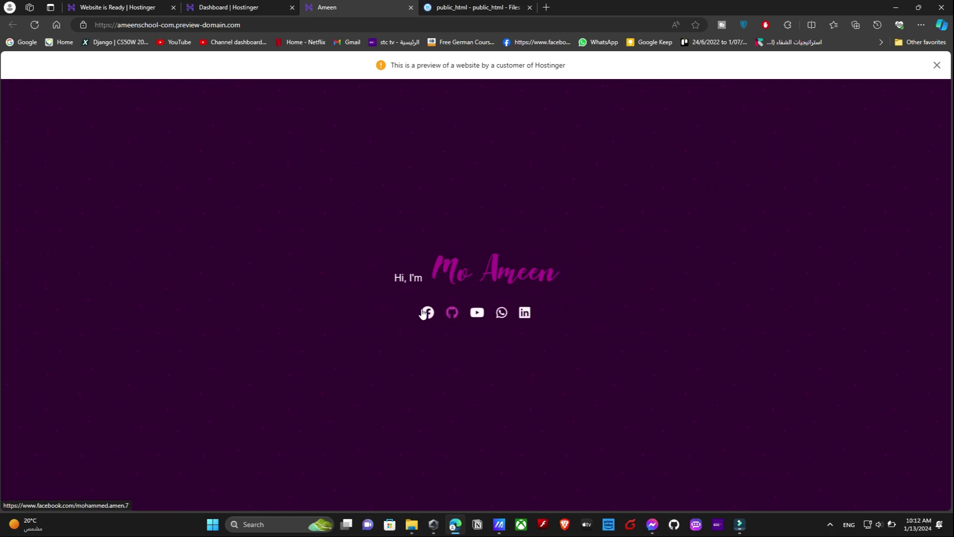
left_click(937, 65)
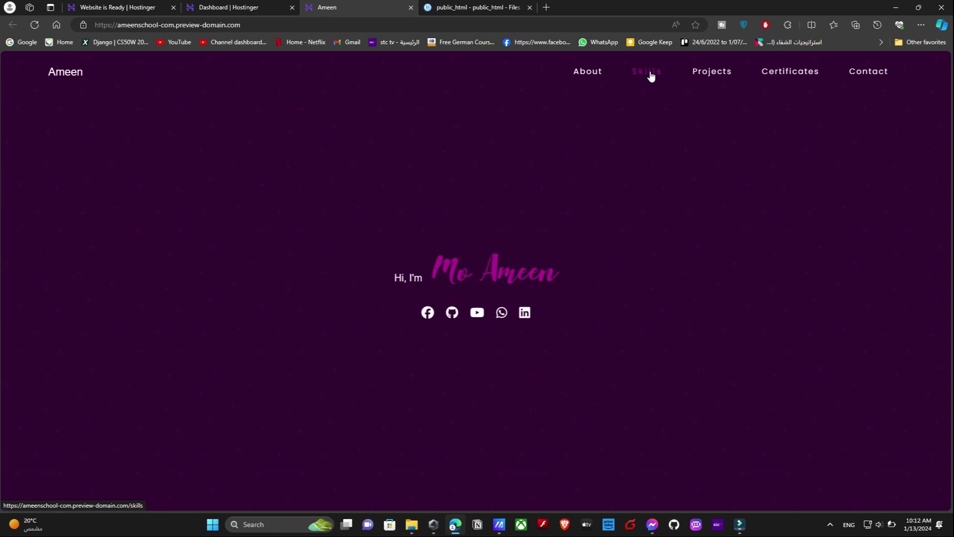
left_click(650, 74)
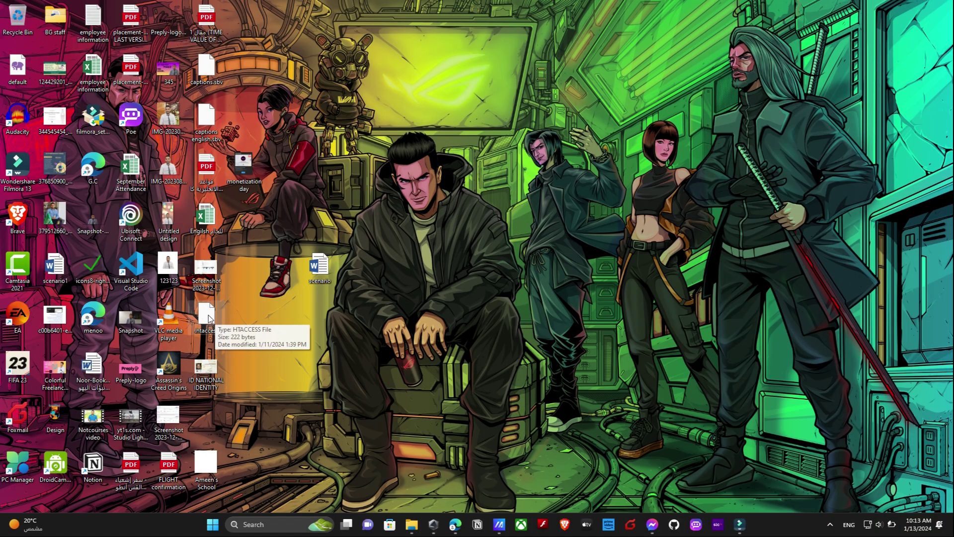
Upload the 222-byte .htaccess file into public_html, then reload the hPanel dashboard
left_click_drag(204, 318, 459, 523)
left_click_drag(489, 298, 513, 252)
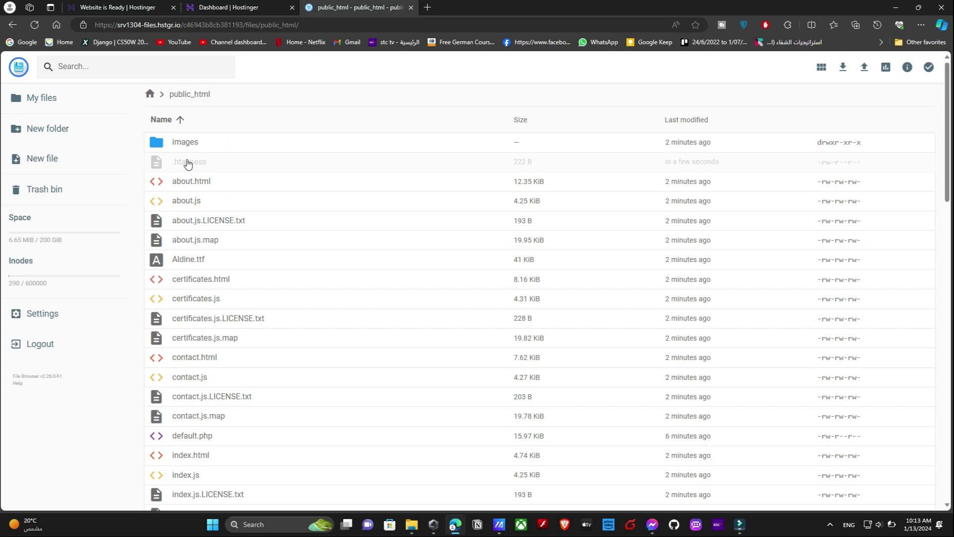
left_click(234, 7)
left_click(34, 25)
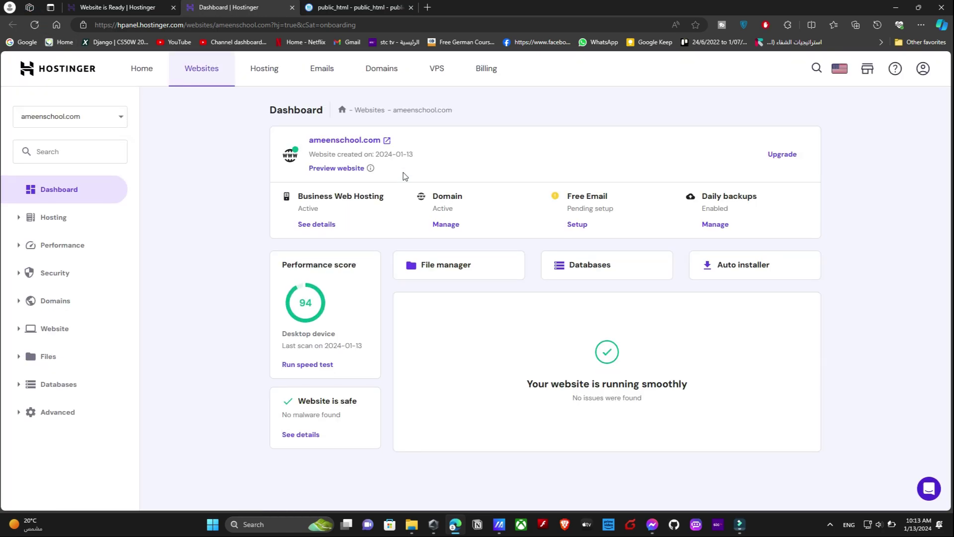
Preview the site again and verify the About, Skills and Projects pages load without 404s
left_click(328, 168)
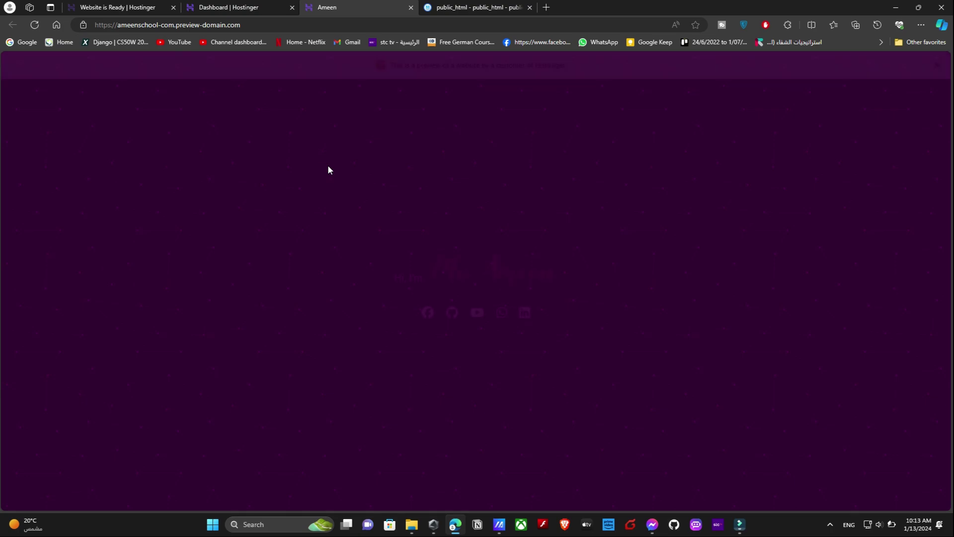
left_click(939, 69)
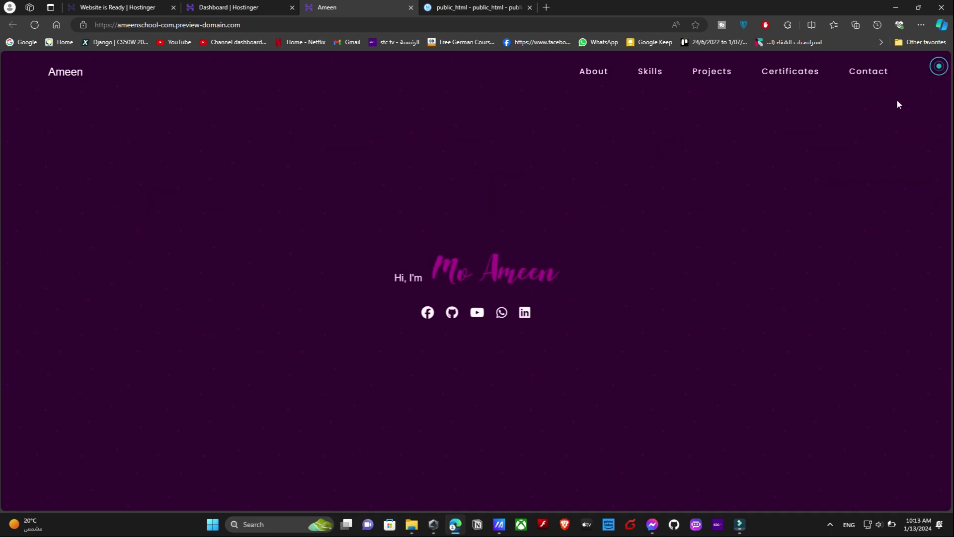
left_click(596, 75)
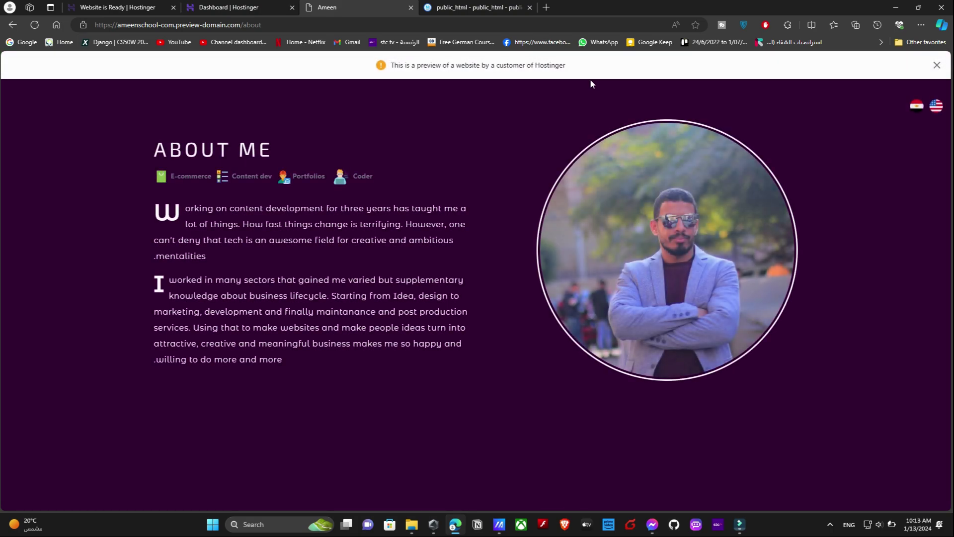
left_click(938, 66)
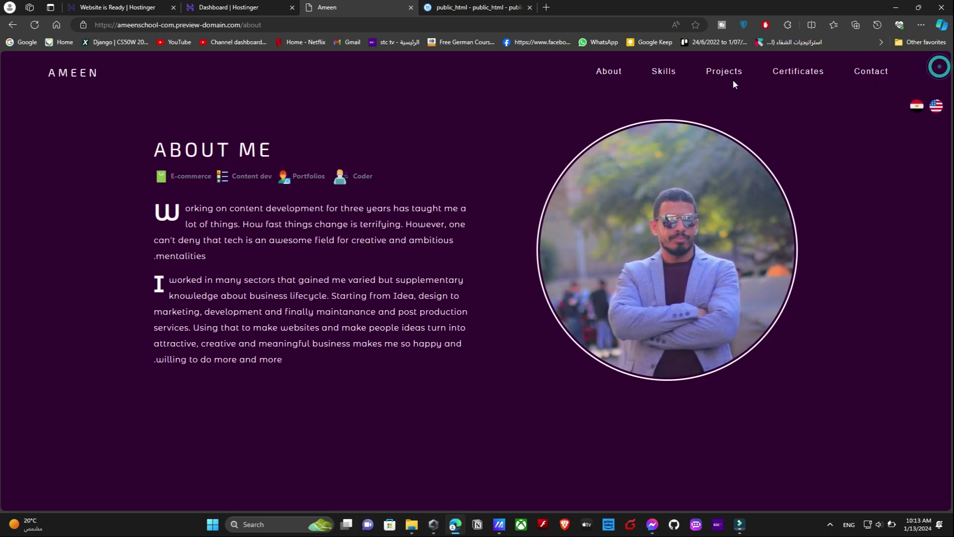
left_click(666, 71)
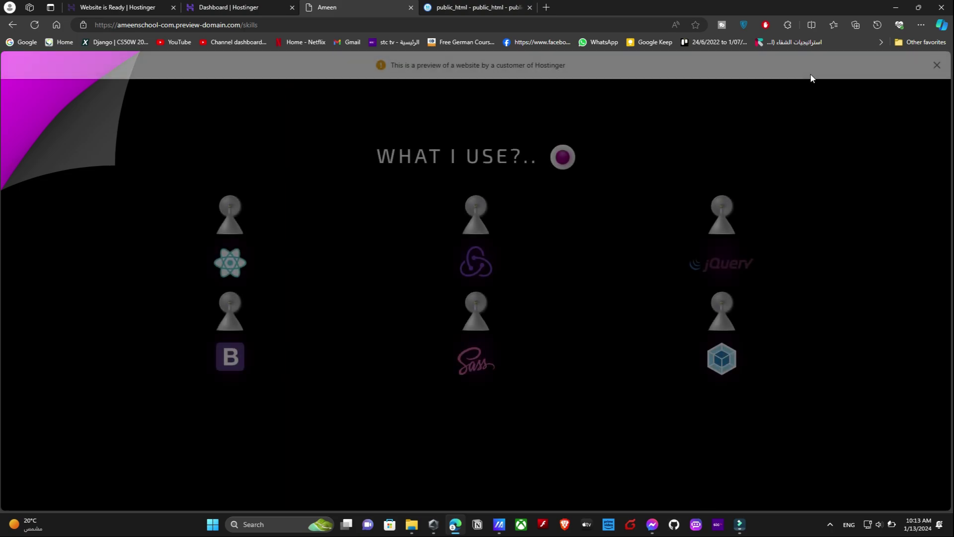
left_click(937, 67)
left_click(726, 73)
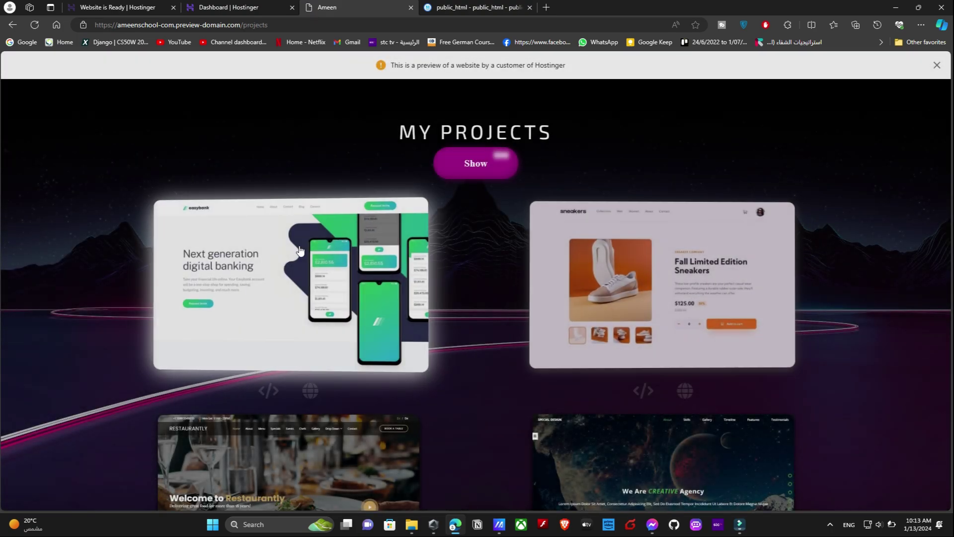
left_click(474, 168)
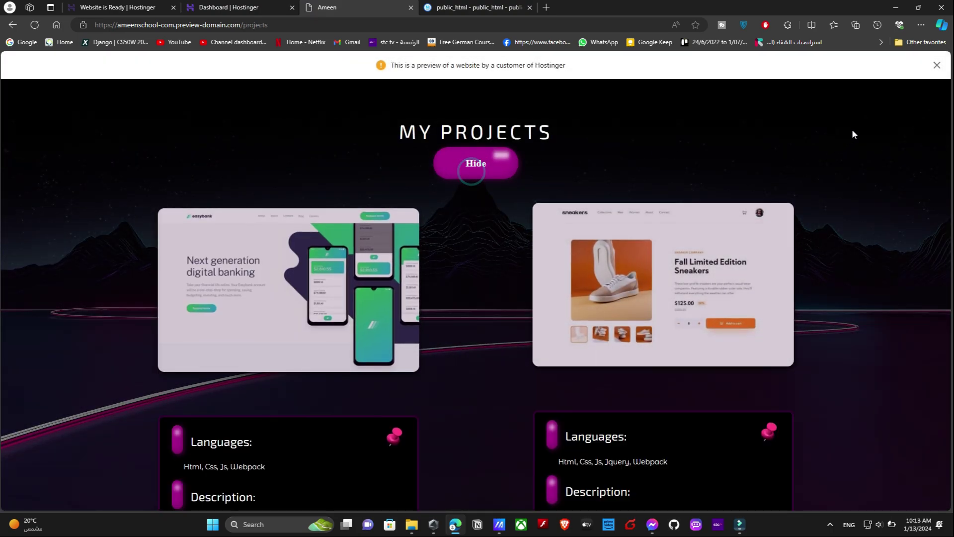
left_click(411, 7)
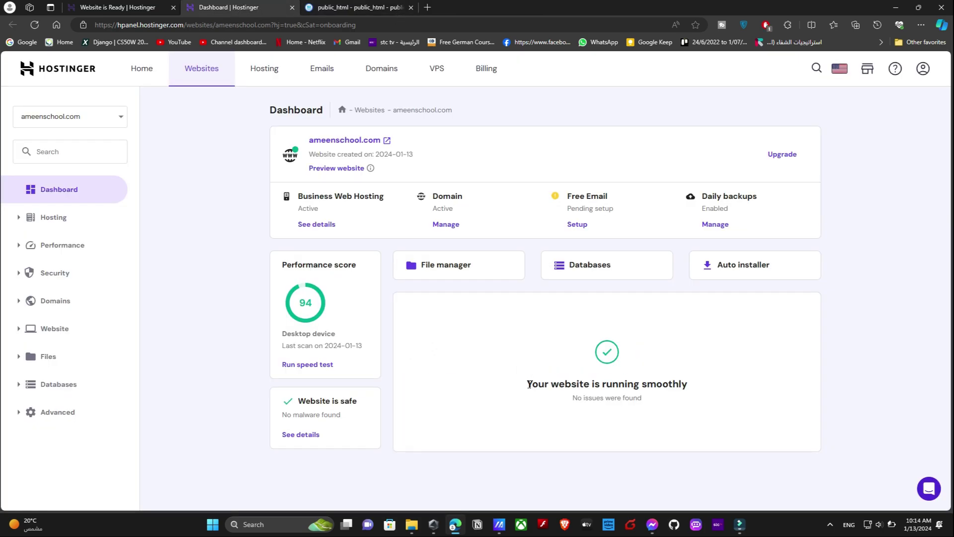
Open ameenschool.com from the dashboard and confirm the live portfolio homepage loads
left_click_drag(527, 384, 692, 394)
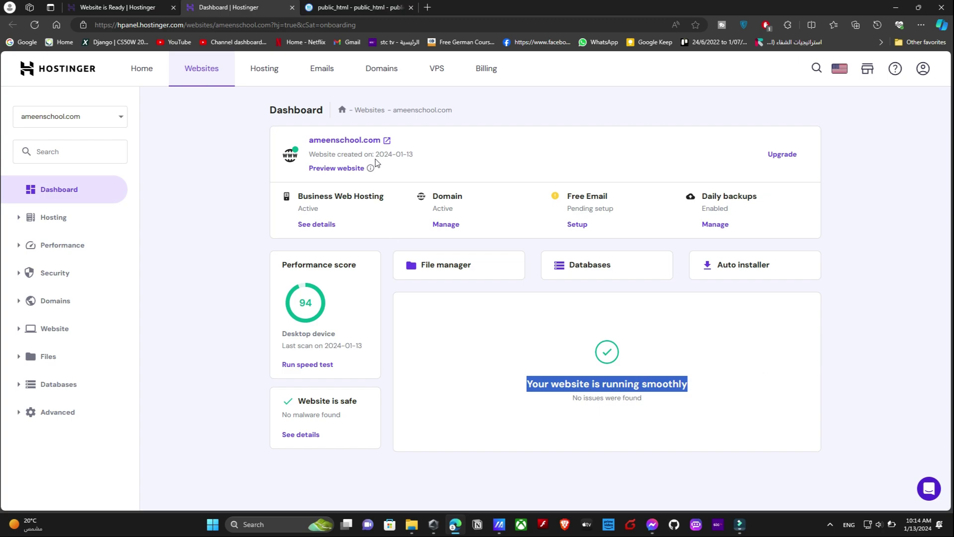
left_click(348, 141)
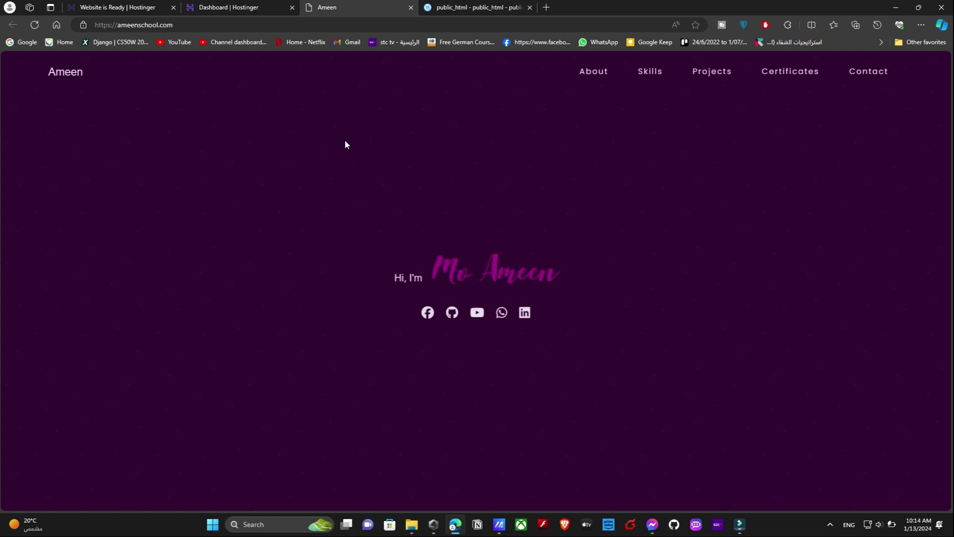
left_click(178, 25)
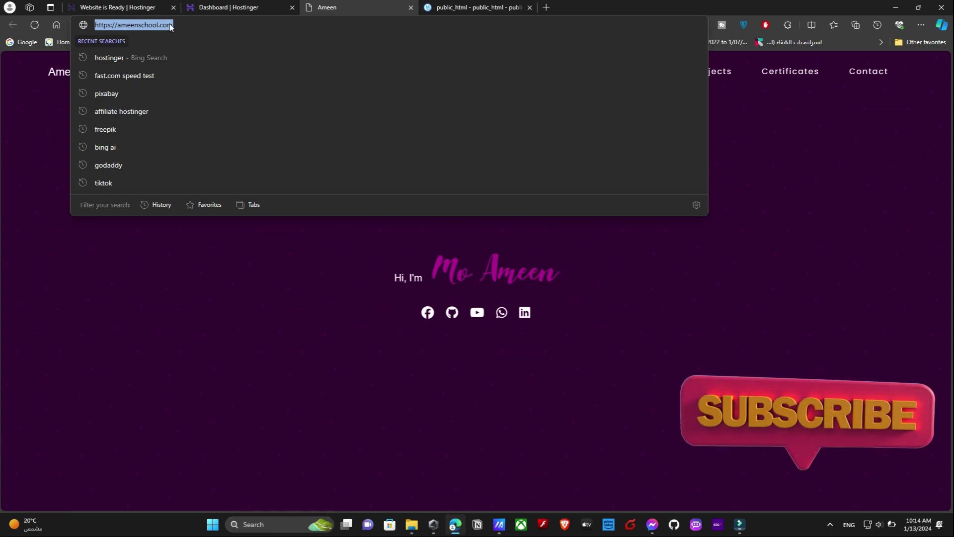
left_click(700, 267)
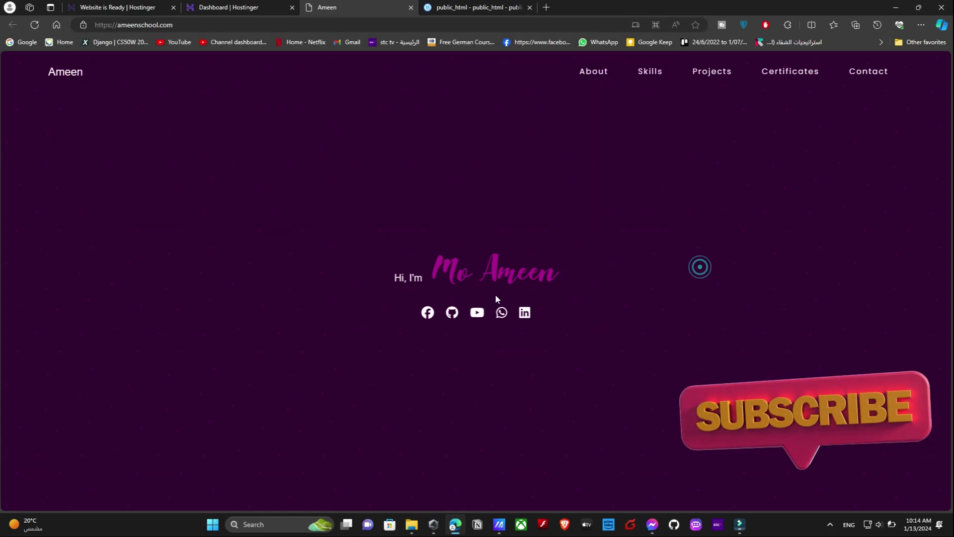